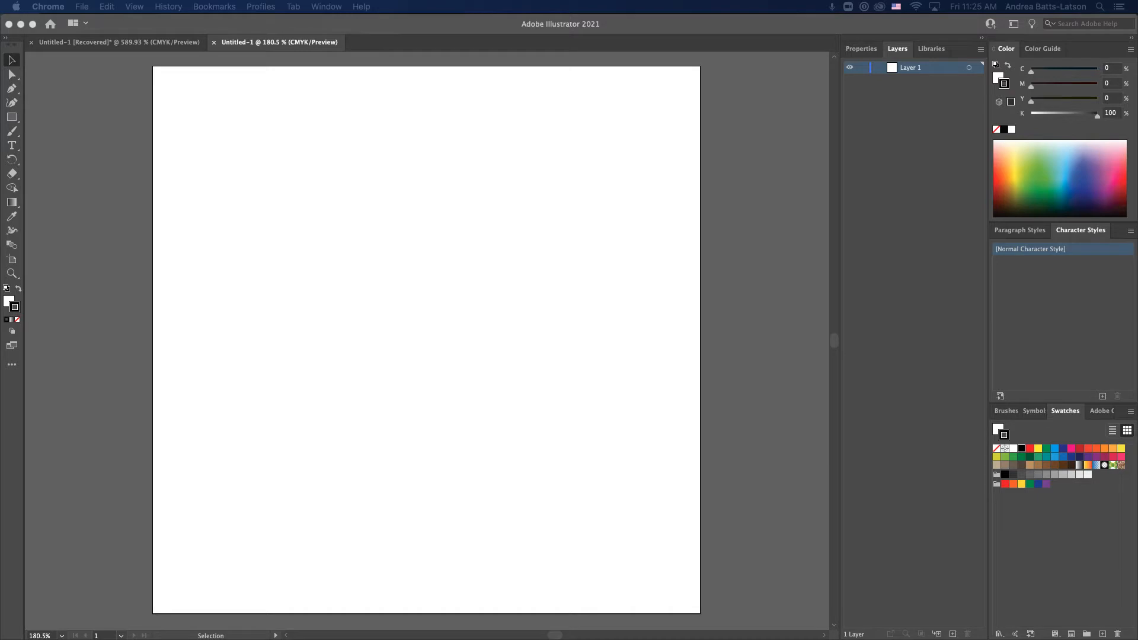
# Create a new document from the Art & Illustration Poster preset, 1296 x 1728 pt
pyautogui.click(12, 118)
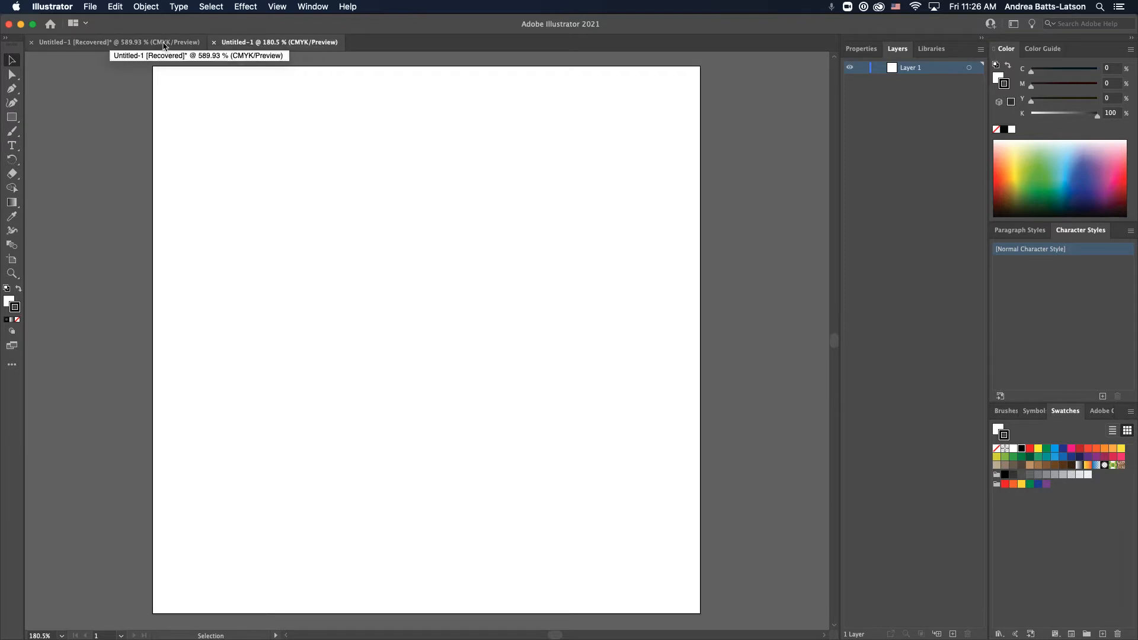
pyautogui.click(90, 7)
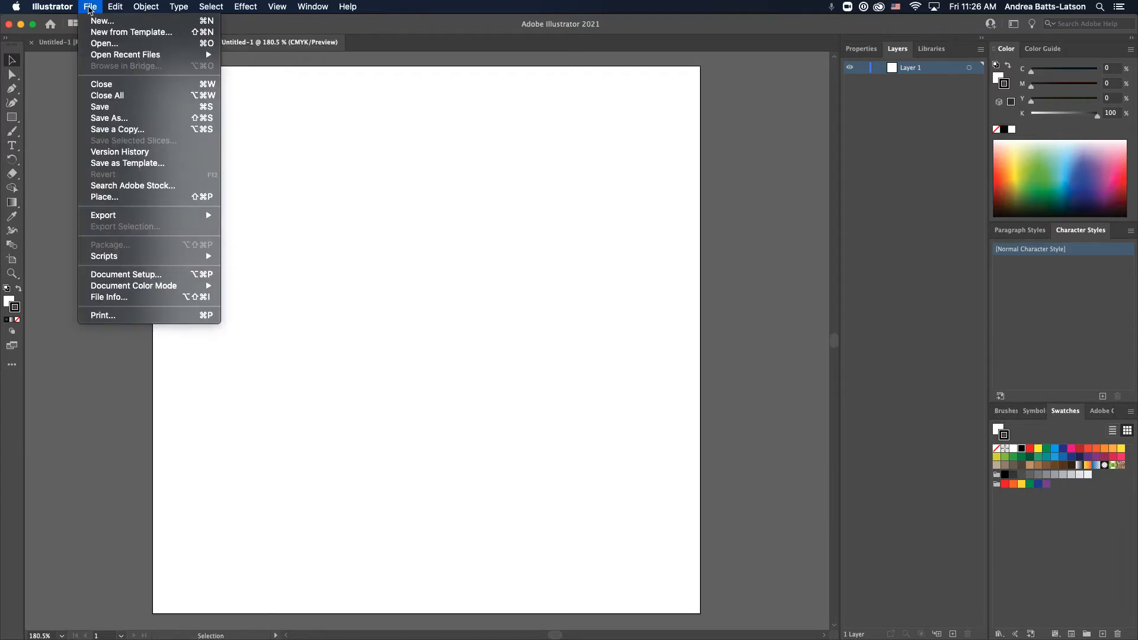
pyautogui.click(101, 22)
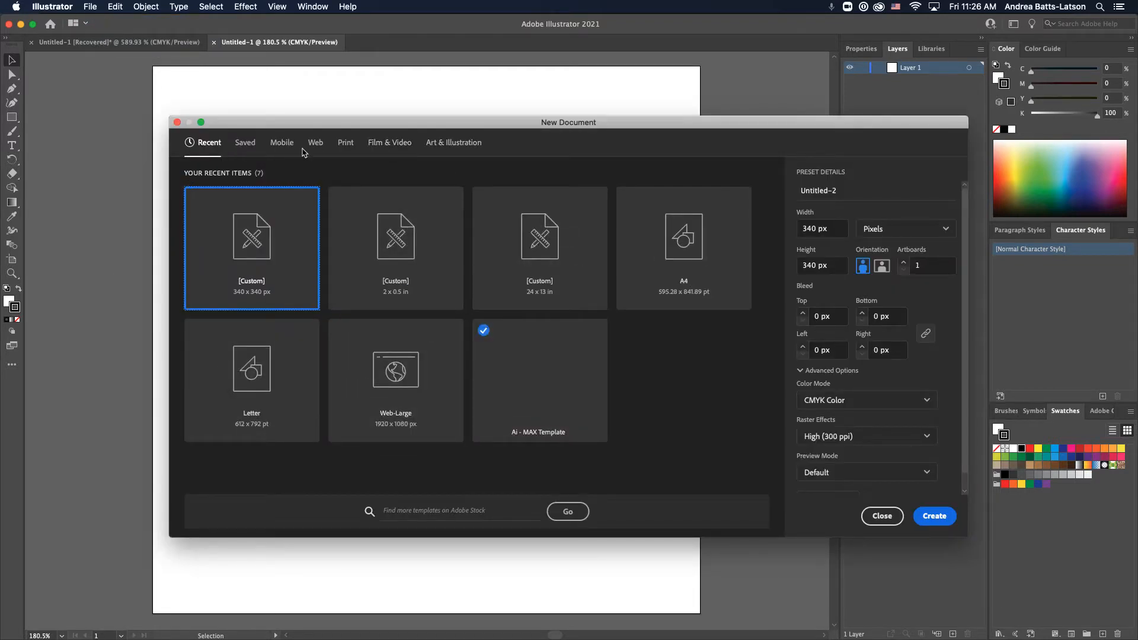
pyautogui.click(436, 148)
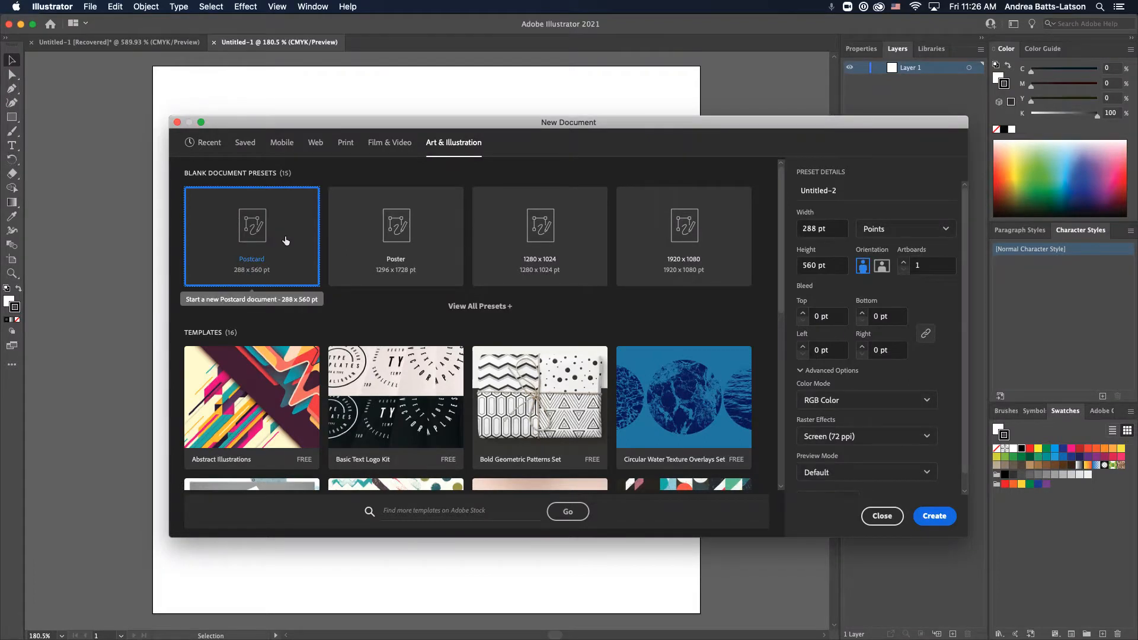
pyautogui.click(406, 234)
pyautogui.click(934, 516)
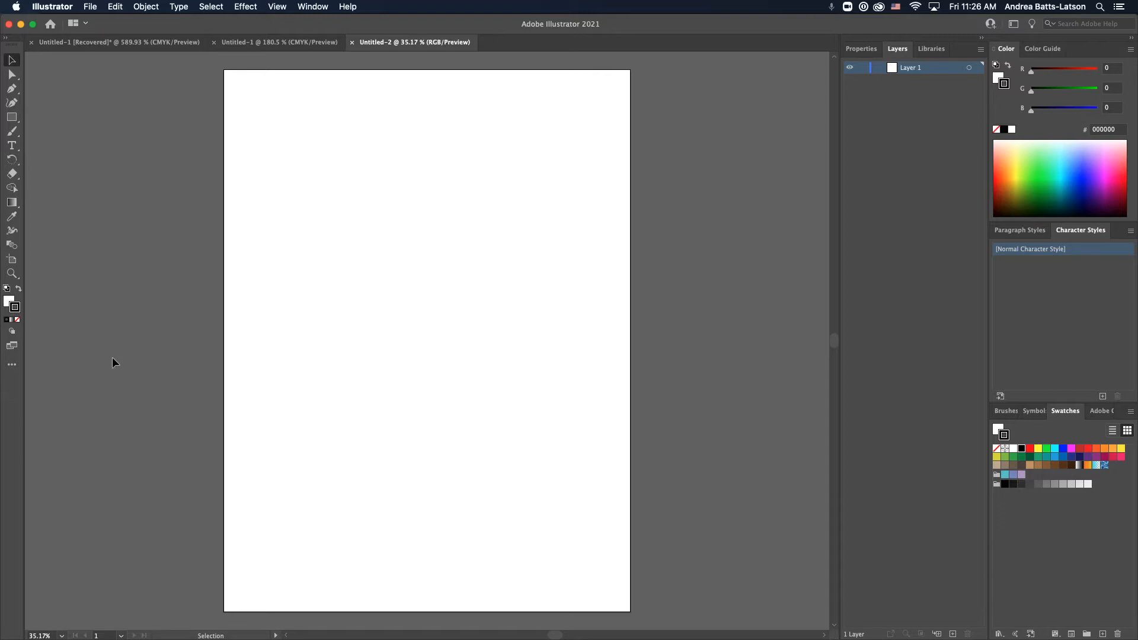
# Show the grid on the new poster document
pyautogui.scroll(-1, 112, 357)
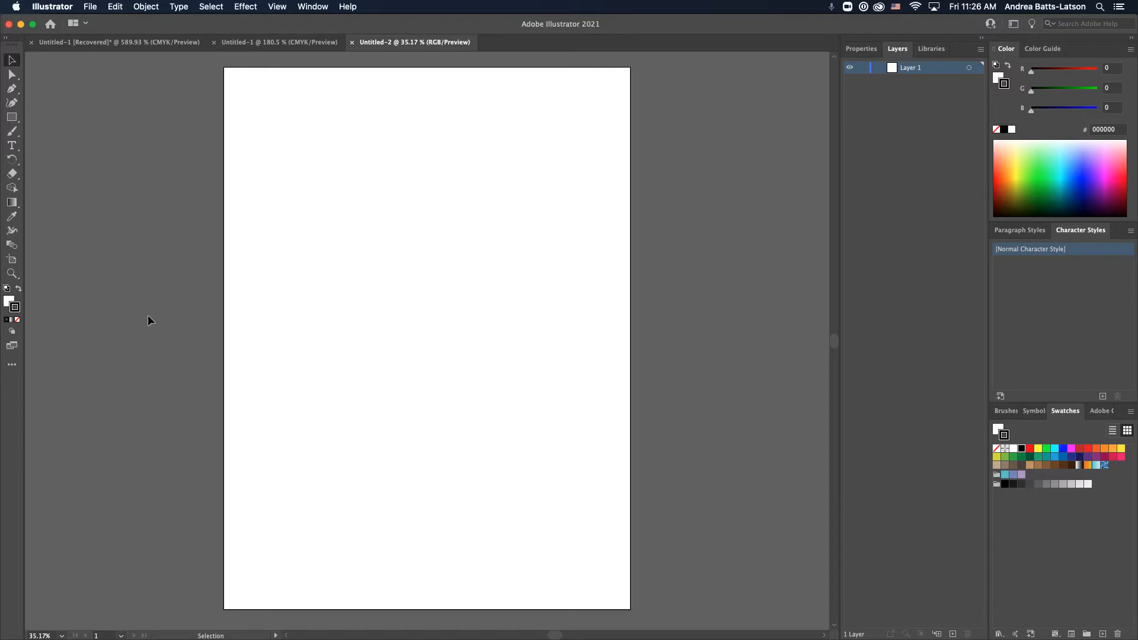
pyautogui.click(277, 9)
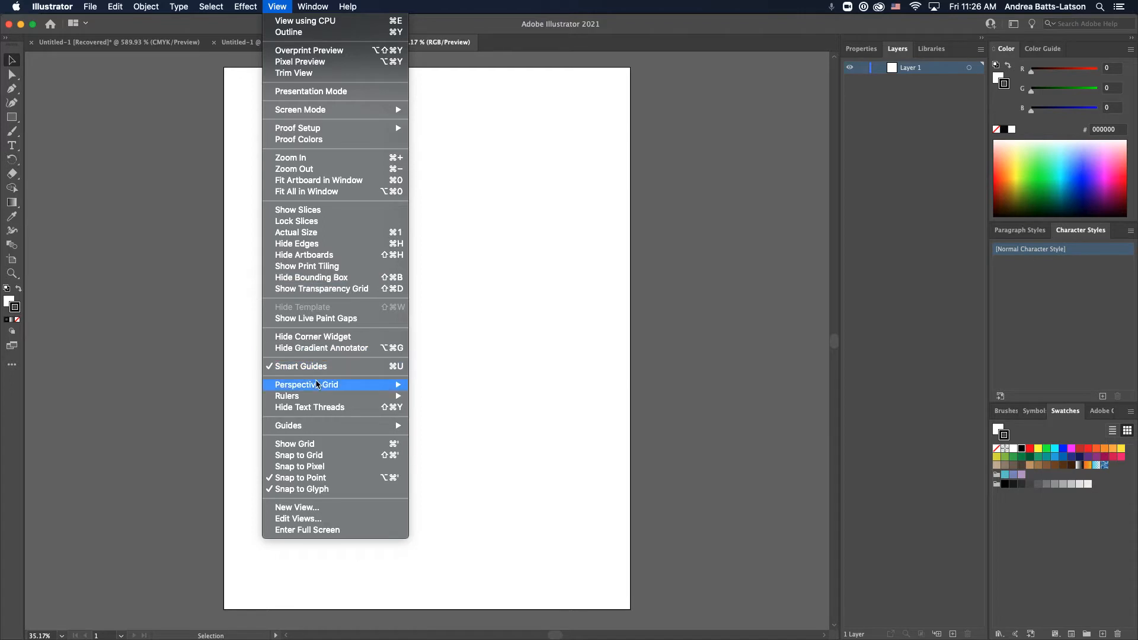
pyautogui.click(316, 446)
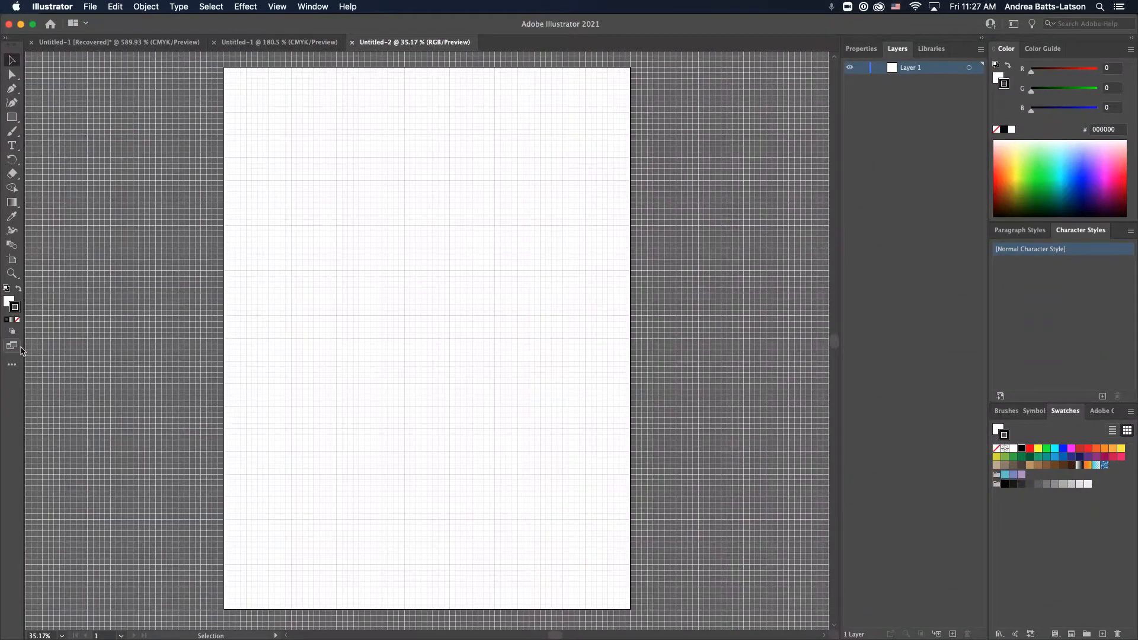
# Draw a circle about 146 pt in diameter with the Ellipse tool in the upper-left area of the artboard
pyautogui.click(14, 122)
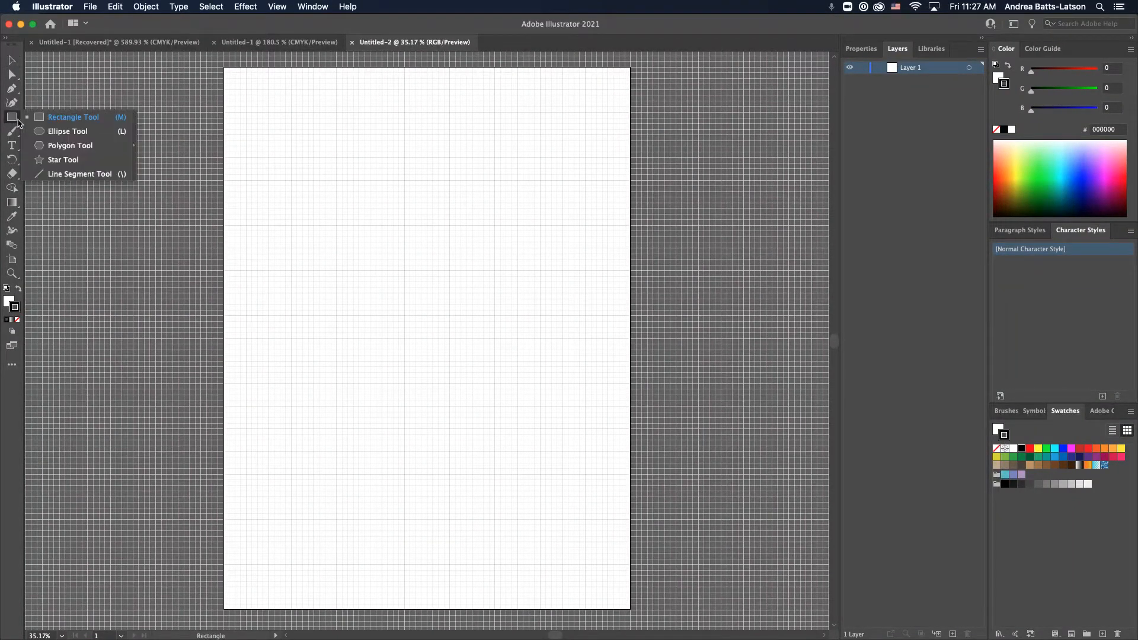
pyautogui.click(59, 131)
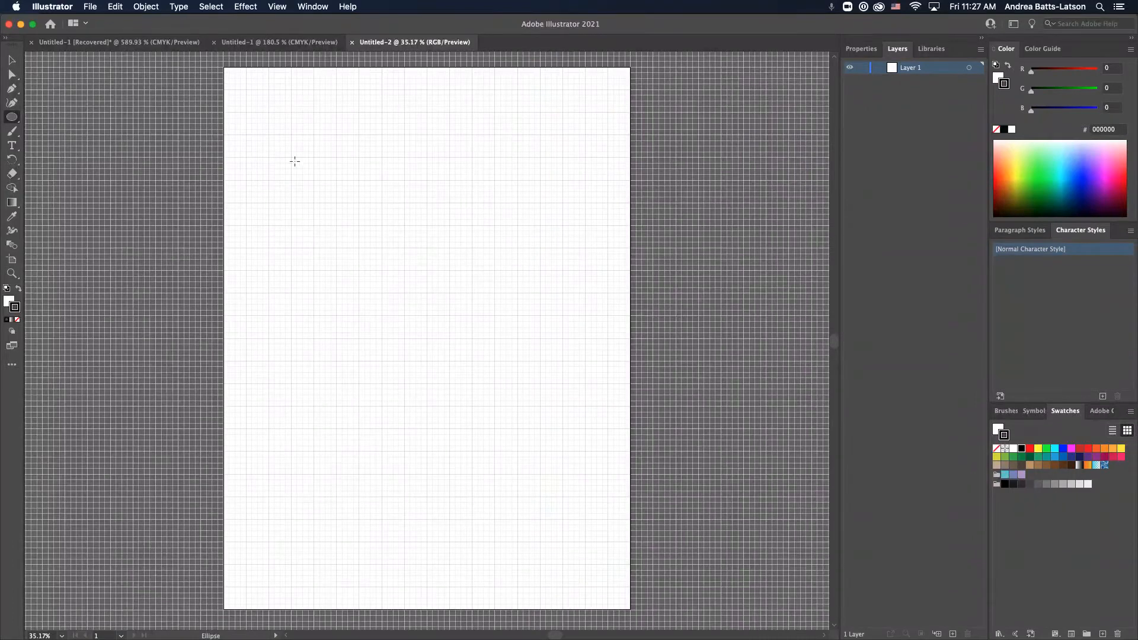
pyautogui.moveTo(291, 157); pyautogui.dragTo(361, 225)
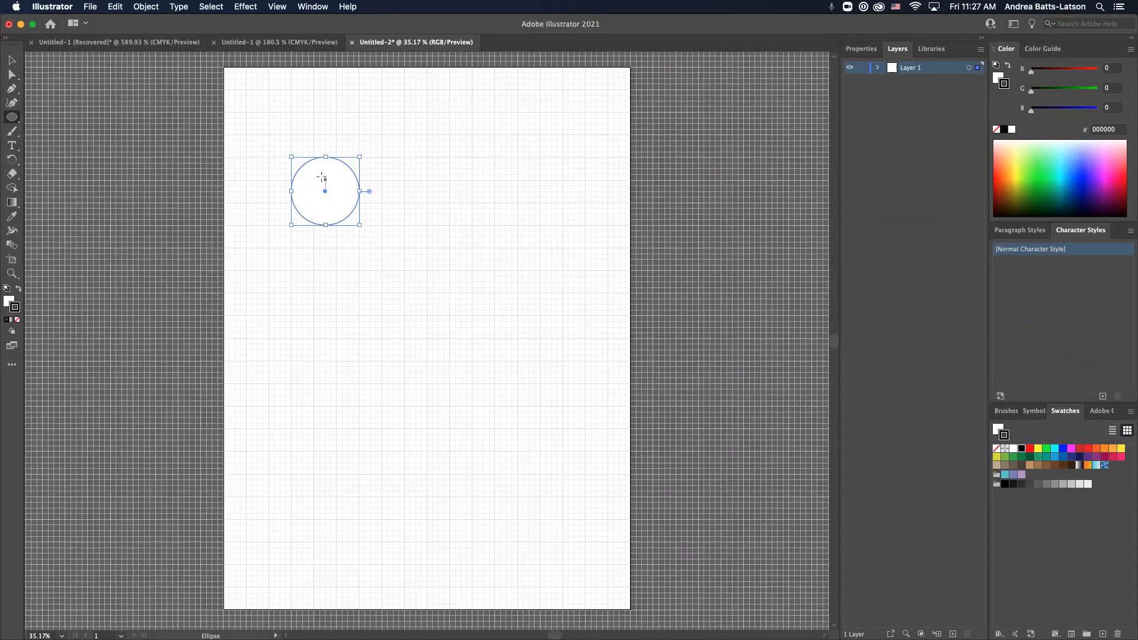
pyautogui.press('super+z')
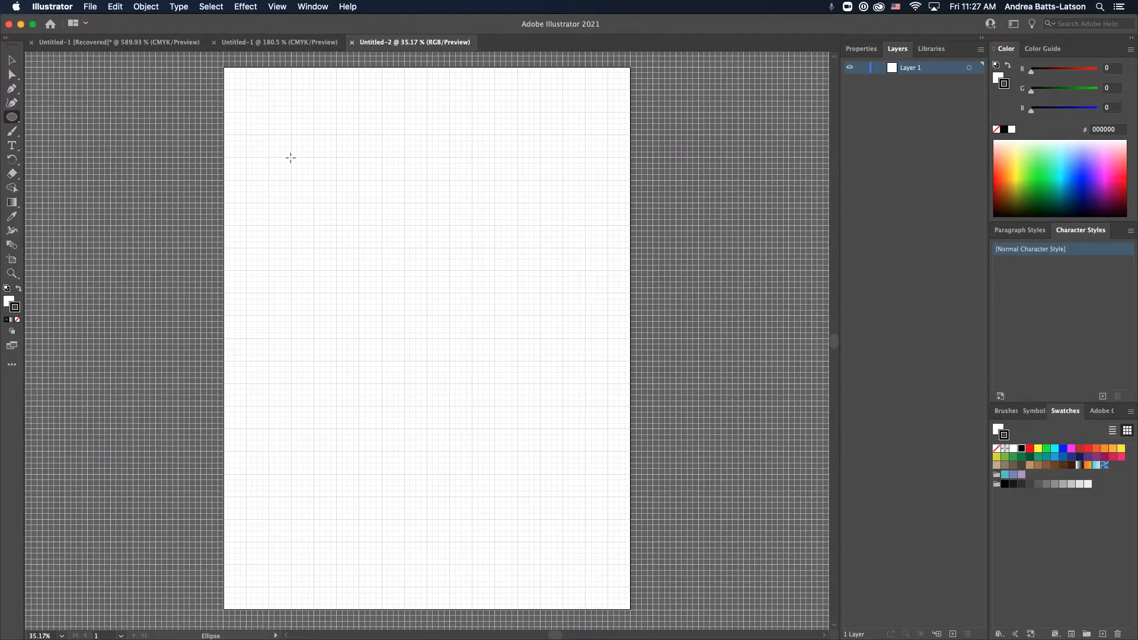
pyautogui.moveTo(291, 158); pyautogui.dragTo(339, 203)
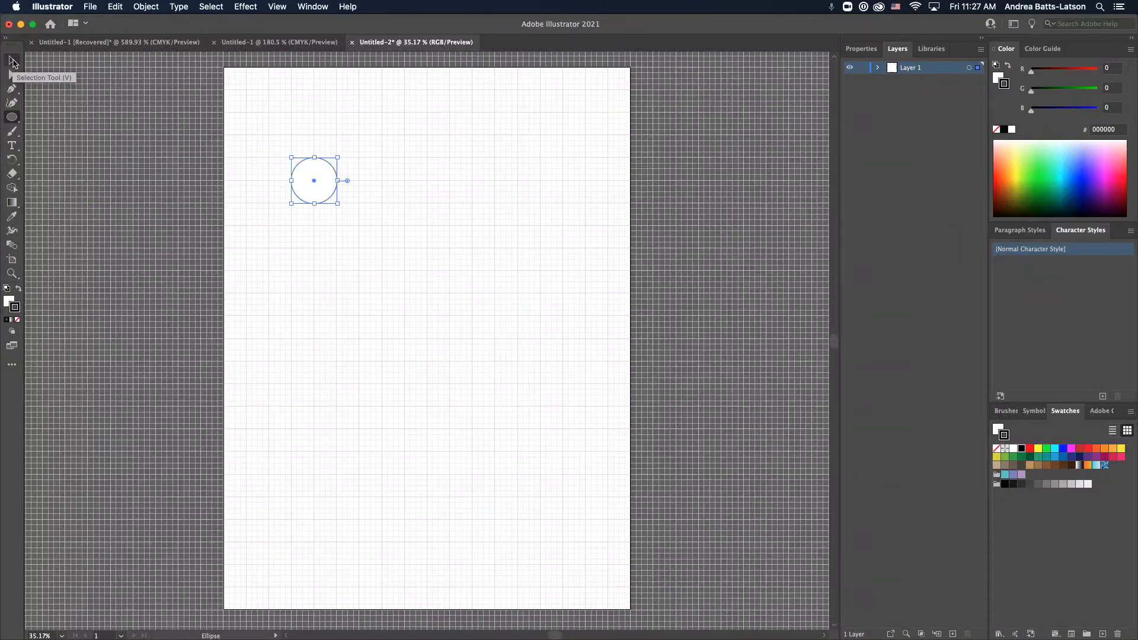
pyautogui.click(12, 61)
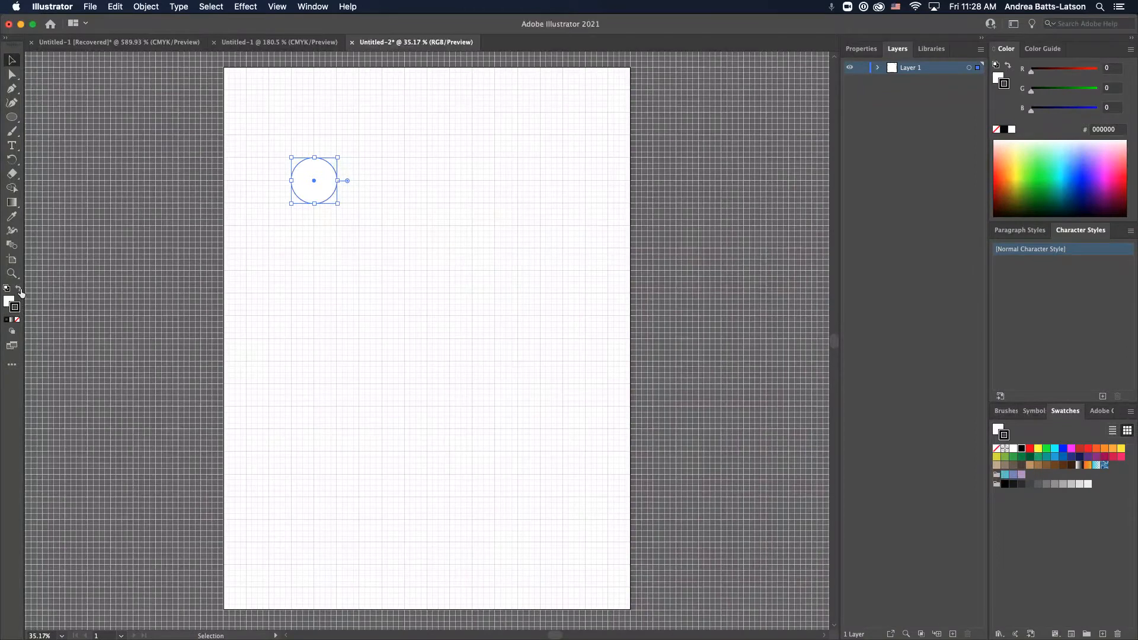
# Swap the circle's fill and stroke colours back and forth, ending on white fill with black stroke
pyautogui.click(20, 290)
pyautogui.click(19, 290)
pyautogui.click(20, 291)
pyautogui.click(20, 291)
pyautogui.click(20, 291)
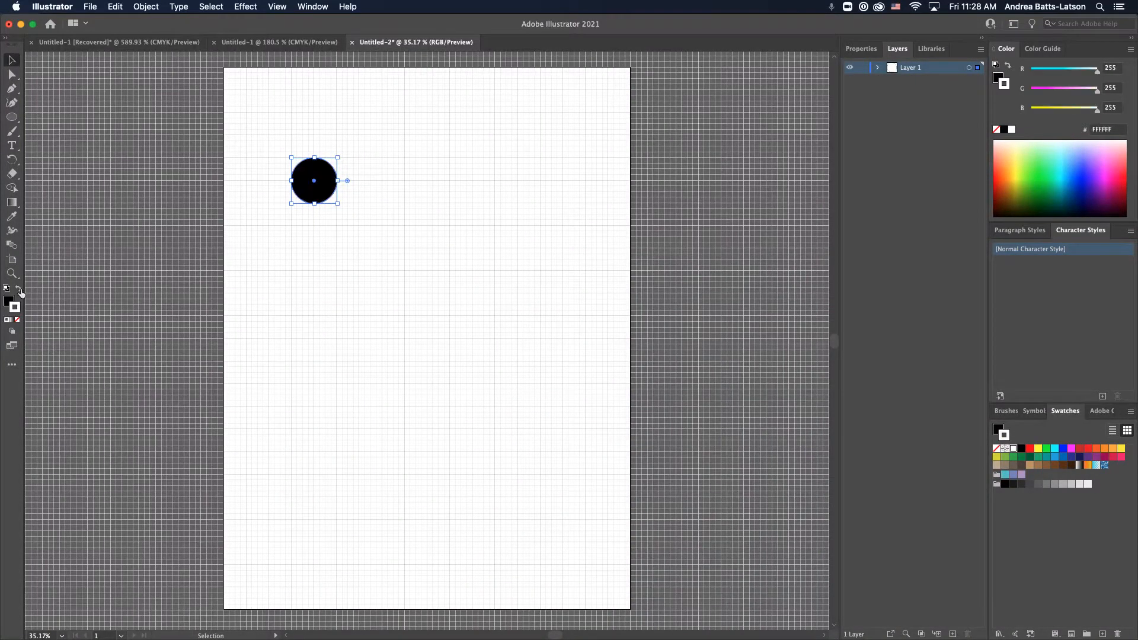
pyautogui.click(19, 290)
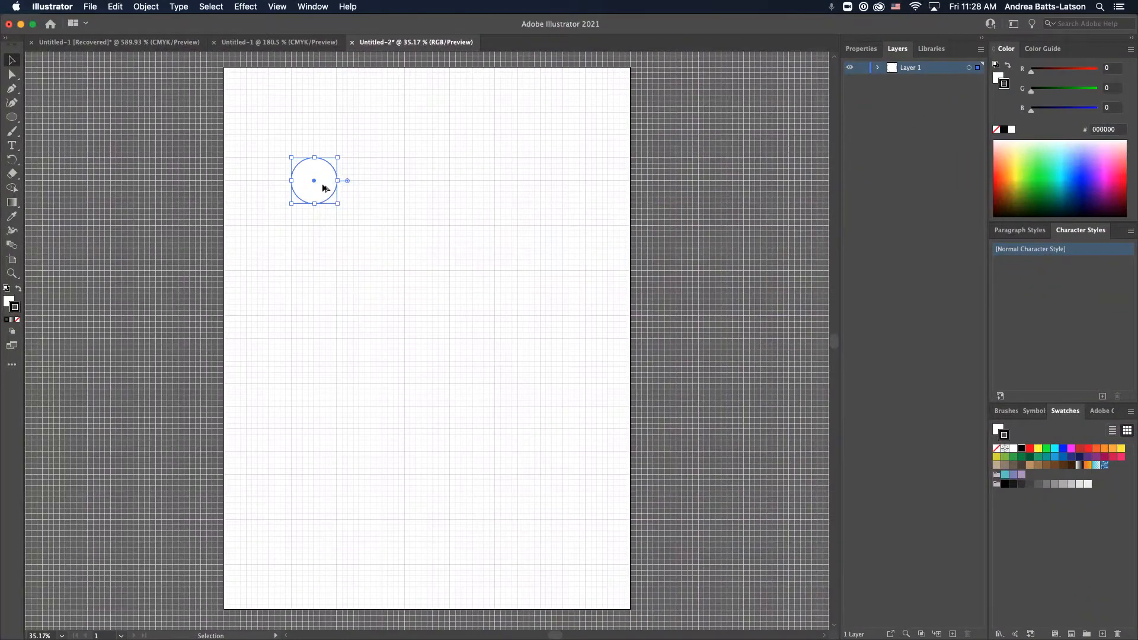
# Duplicate the circle about 146 pt horizontally to the right so the two circles touch edge to edge
pyautogui.click(341, 186)
pyautogui.click(330, 196)
pyautogui.moveTo(330, 198); pyautogui.dragTo(373, 199)
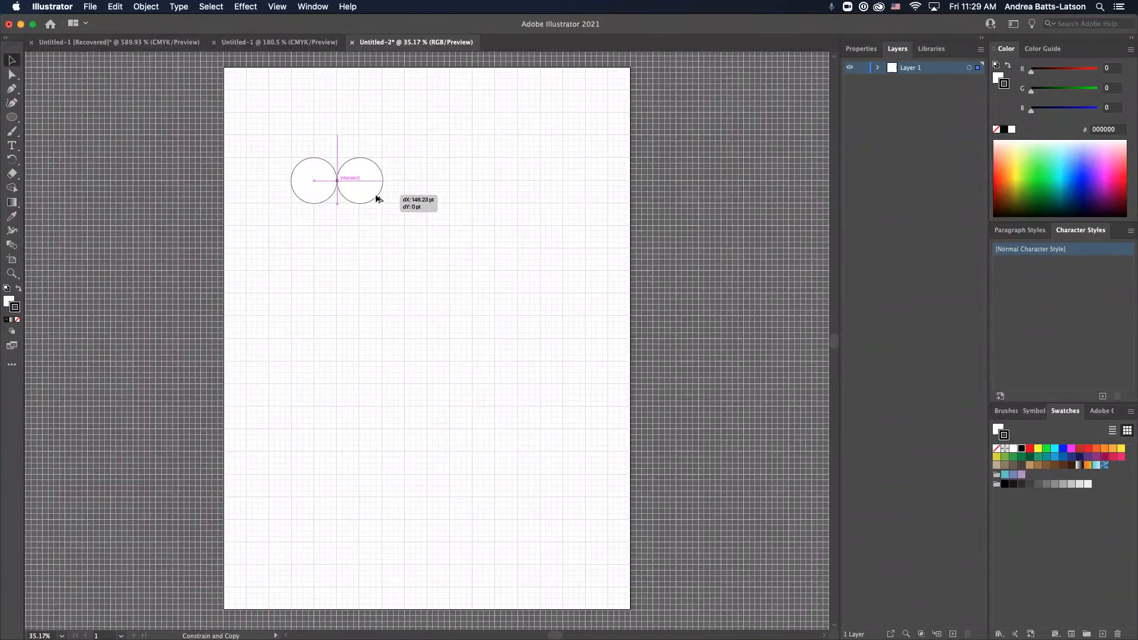
pyautogui.moveTo(376, 196); pyautogui.dragTo(376, 197)
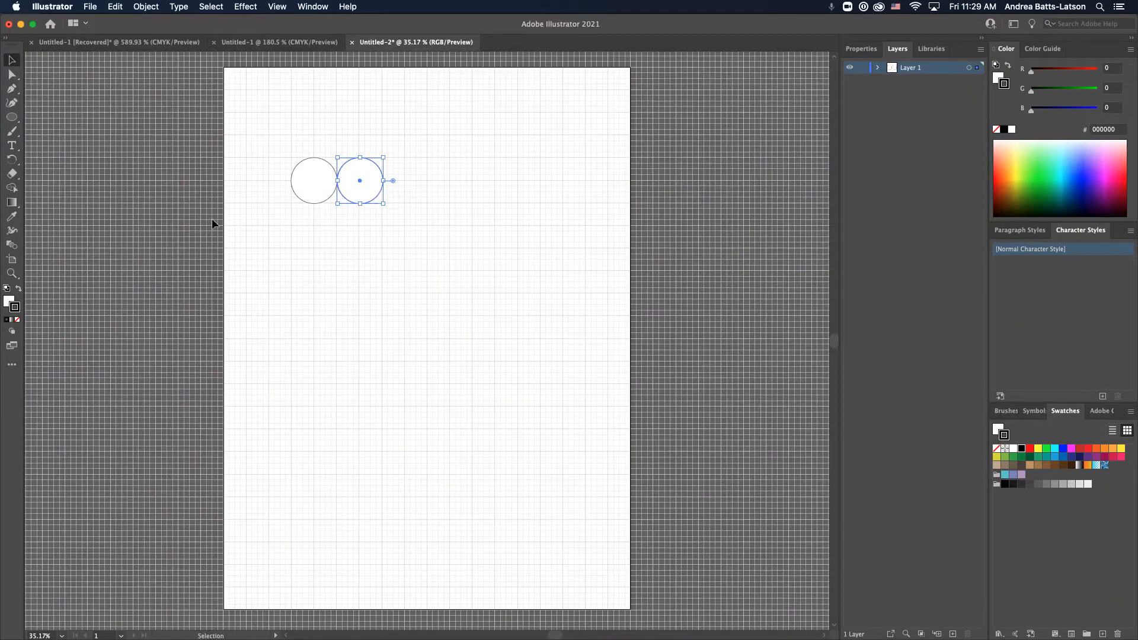
pyautogui.click(251, 223)
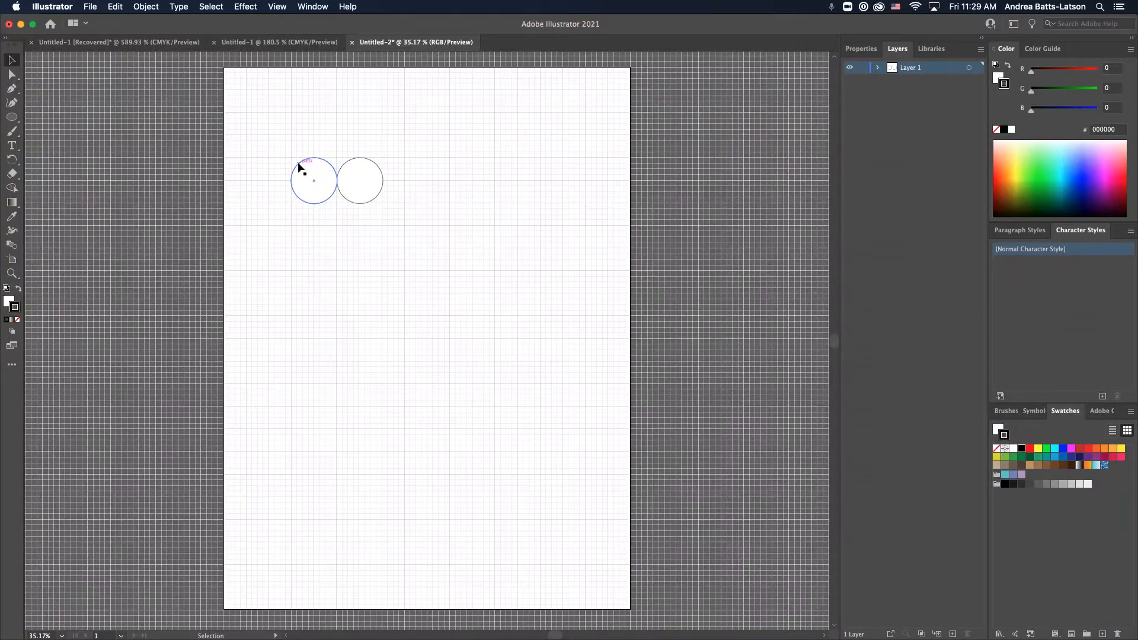
# Duplicate the right circle and place the copy lower, centred between the two circles and overlapping both
pyautogui.click(363, 204)
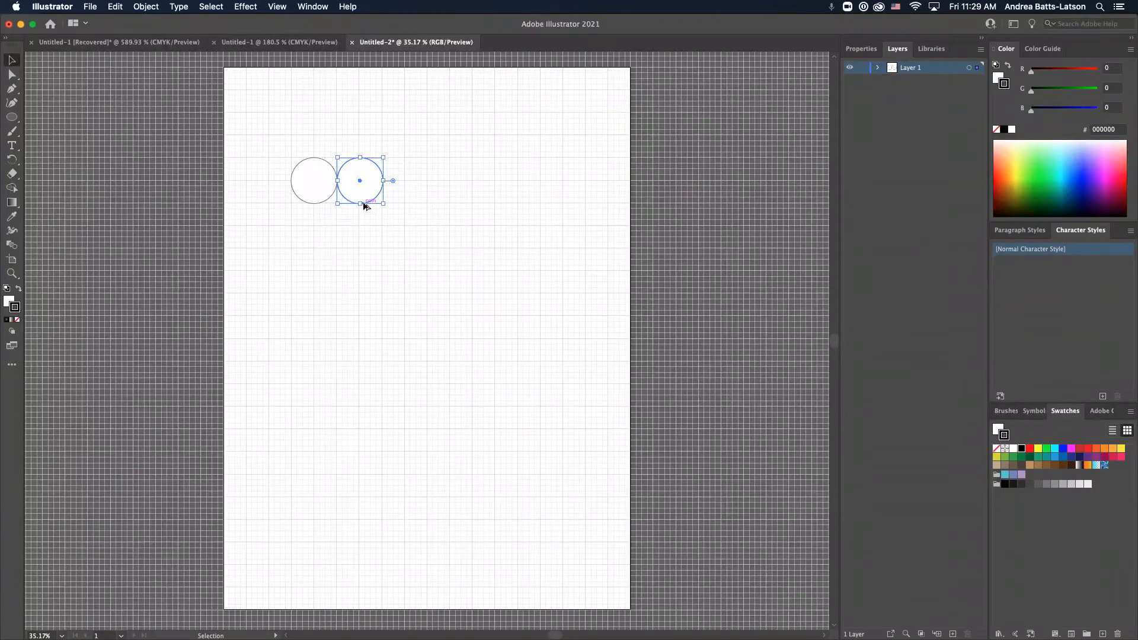
pyautogui.moveTo(364, 205); pyautogui.dragTo(339, 232)
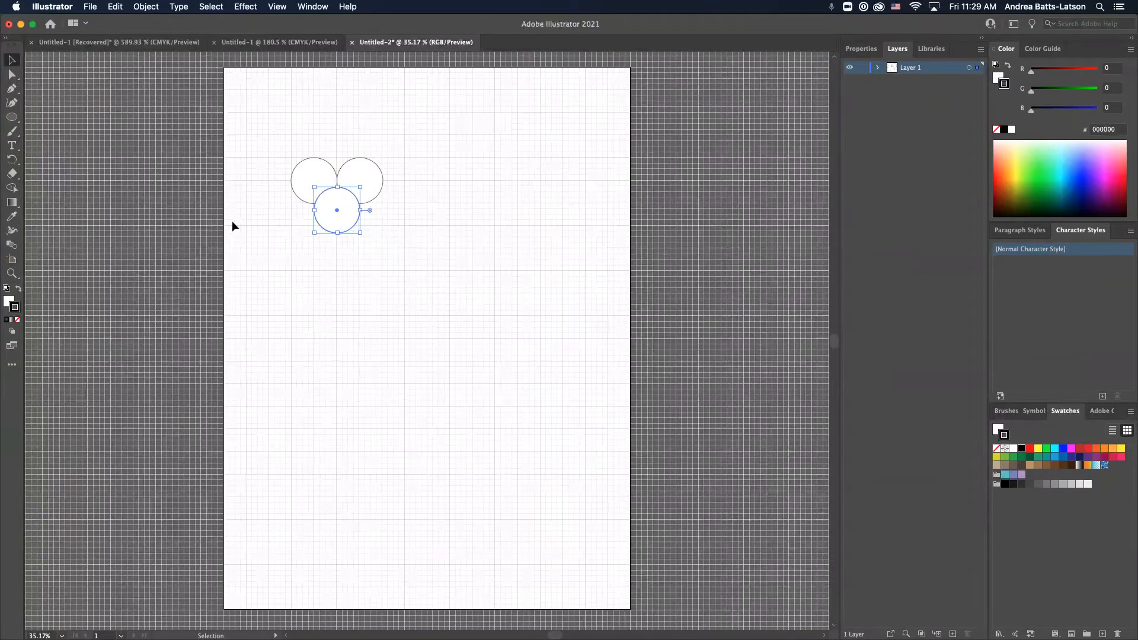
pyautogui.click(248, 191)
# Shift the upper-right circle left to overlap its neighbour, making the pair about 264 pt wide, and select both upper circles
pyautogui.moveTo(292, 143); pyautogui.dragTo(364, 169)
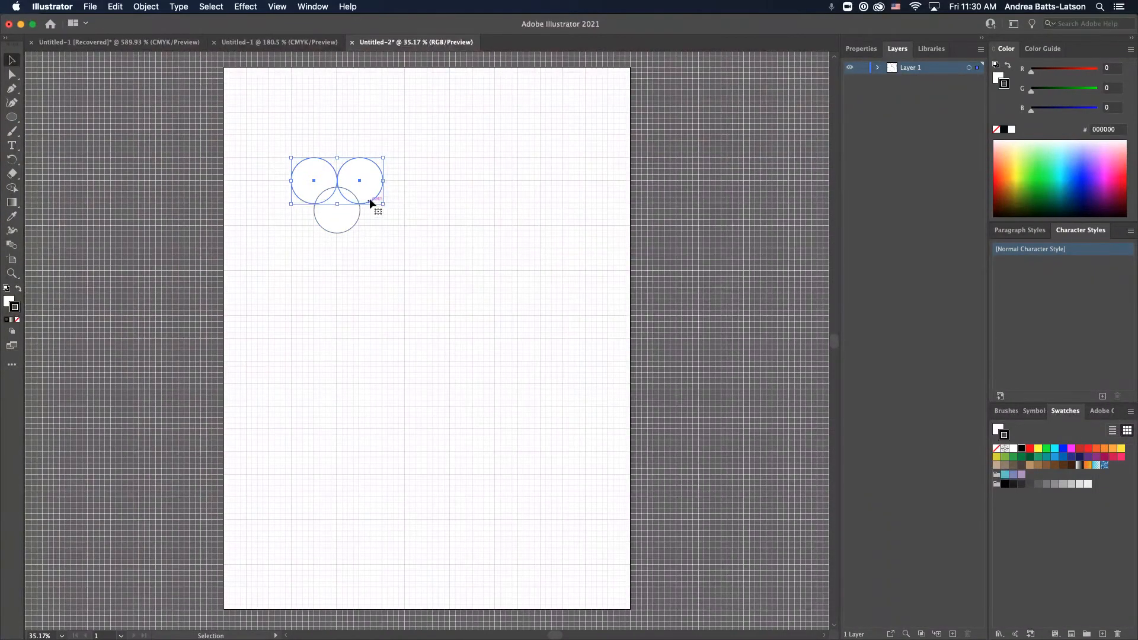
pyautogui.click(267, 116)
pyautogui.moveTo(309, 157); pyautogui.dragTo(361, 180)
pyautogui.click(247, 172)
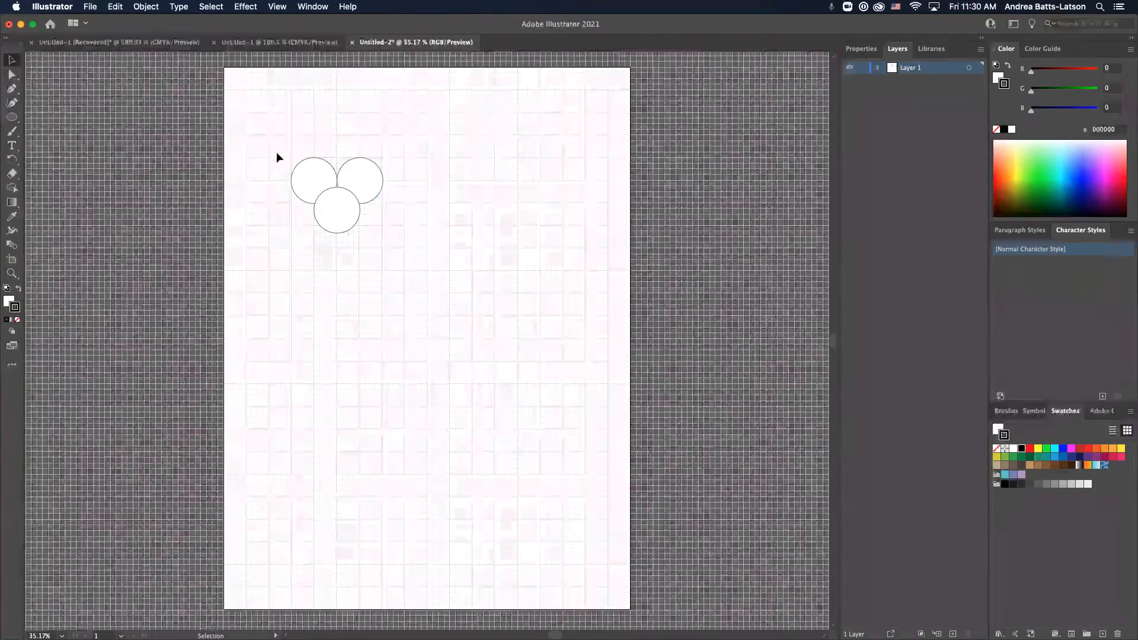
pyautogui.click(367, 176)
pyautogui.moveTo(366, 171); pyautogui.dragTo(358, 173)
pyautogui.click(257, 146)
pyautogui.moveTo(289, 141); pyautogui.dragTo(366, 173)
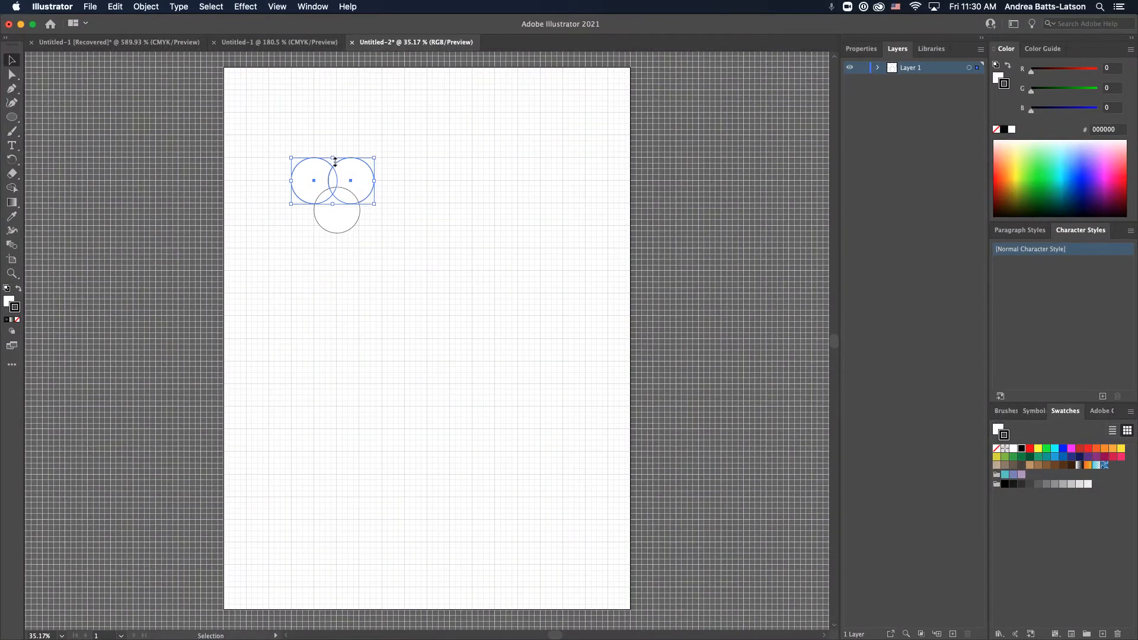
pyautogui.moveTo(332, 157); pyautogui.dragTo(334, 153)
pyautogui.click(424, 161)
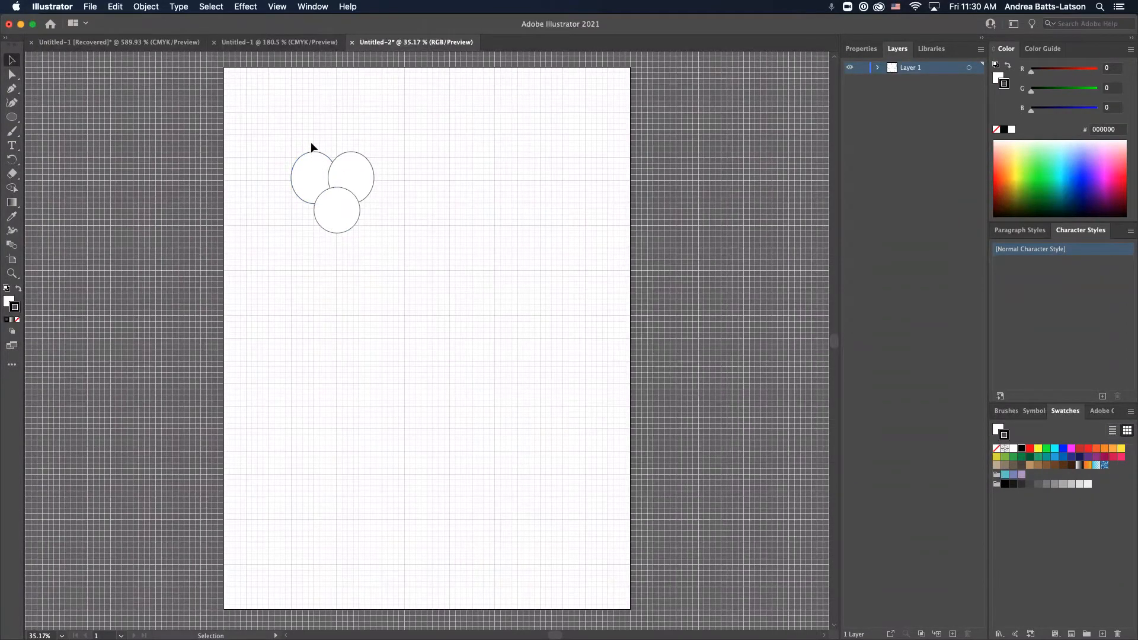
pyautogui.press('super+z')
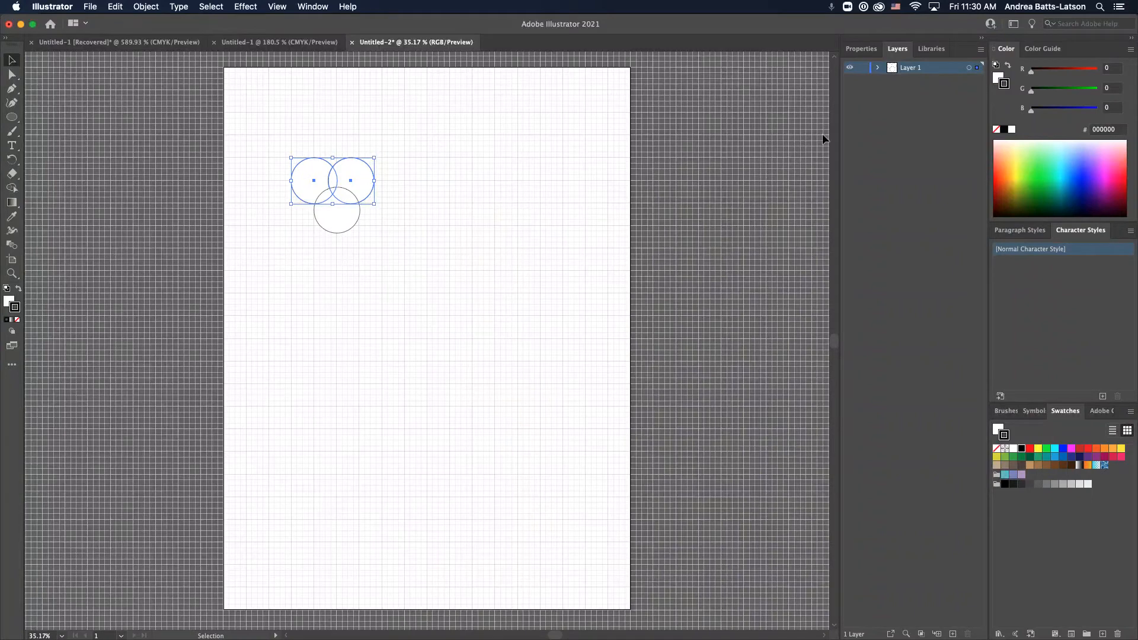
# Unite the two selected upper circles into one shape and centre the lower circle beneath its notch
pyautogui.click(860, 50)
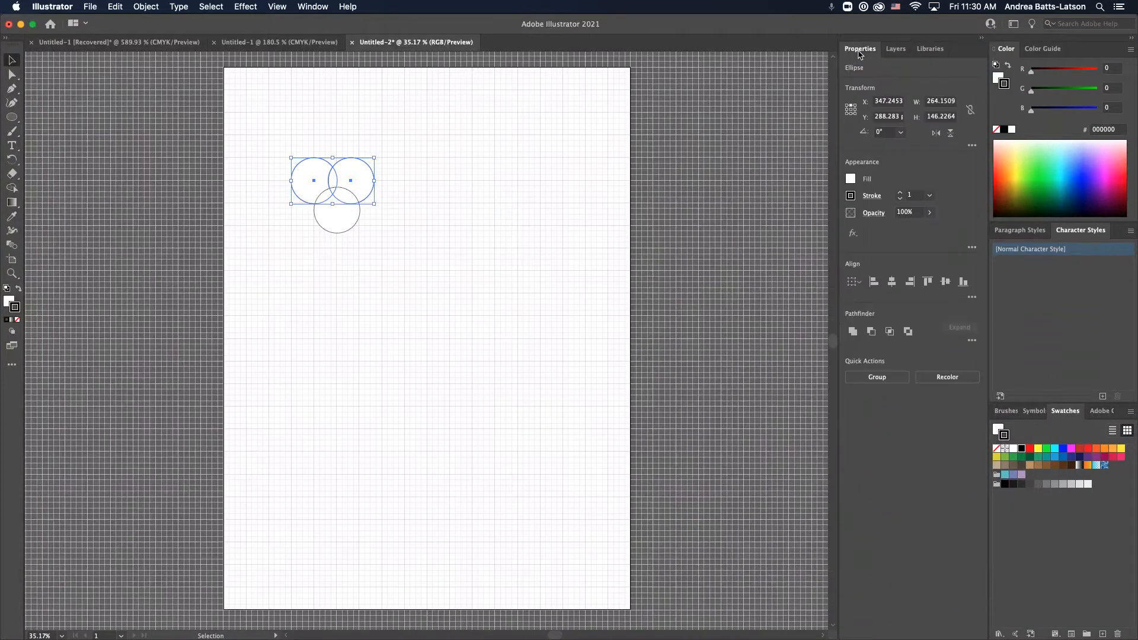
pyautogui.click(853, 333)
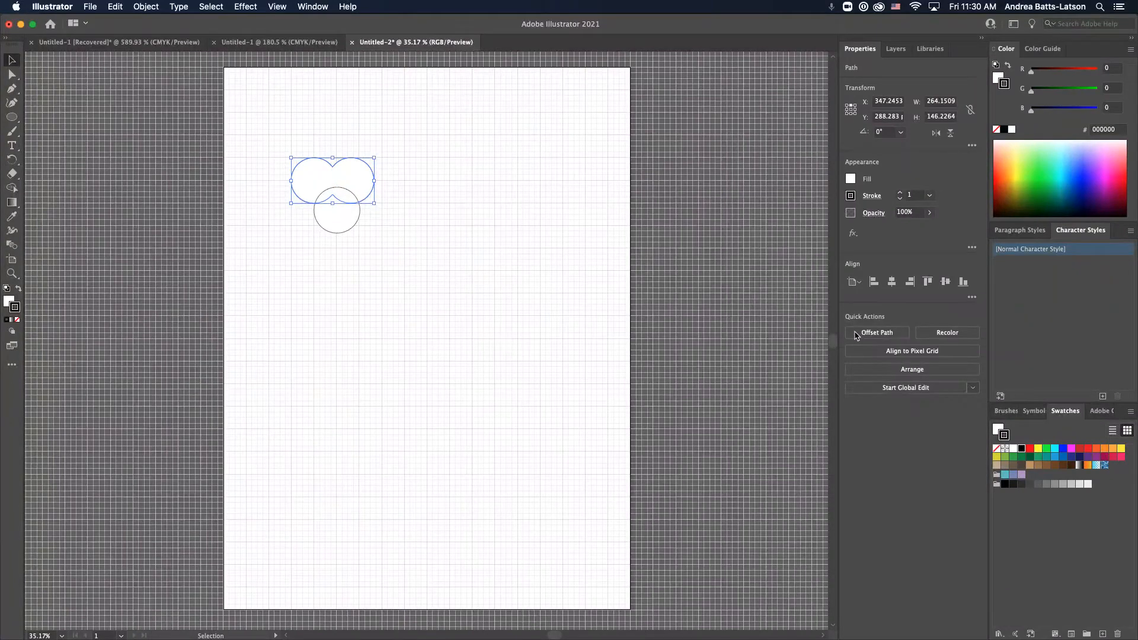
pyautogui.click(322, 405)
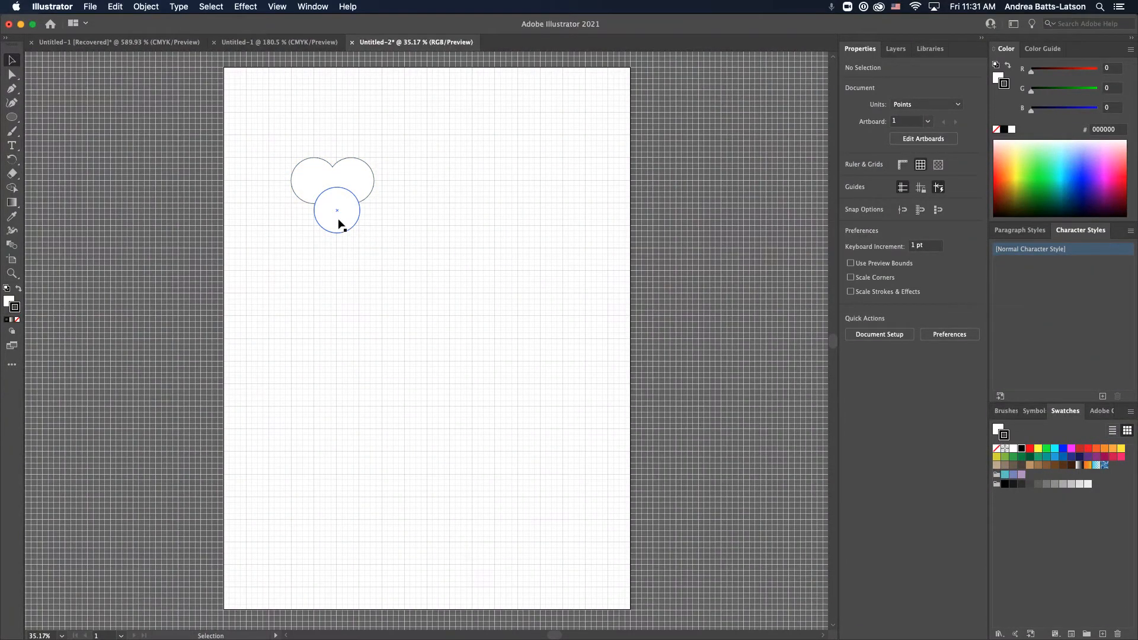
pyautogui.moveTo(338, 220); pyautogui.dragTo(335, 224)
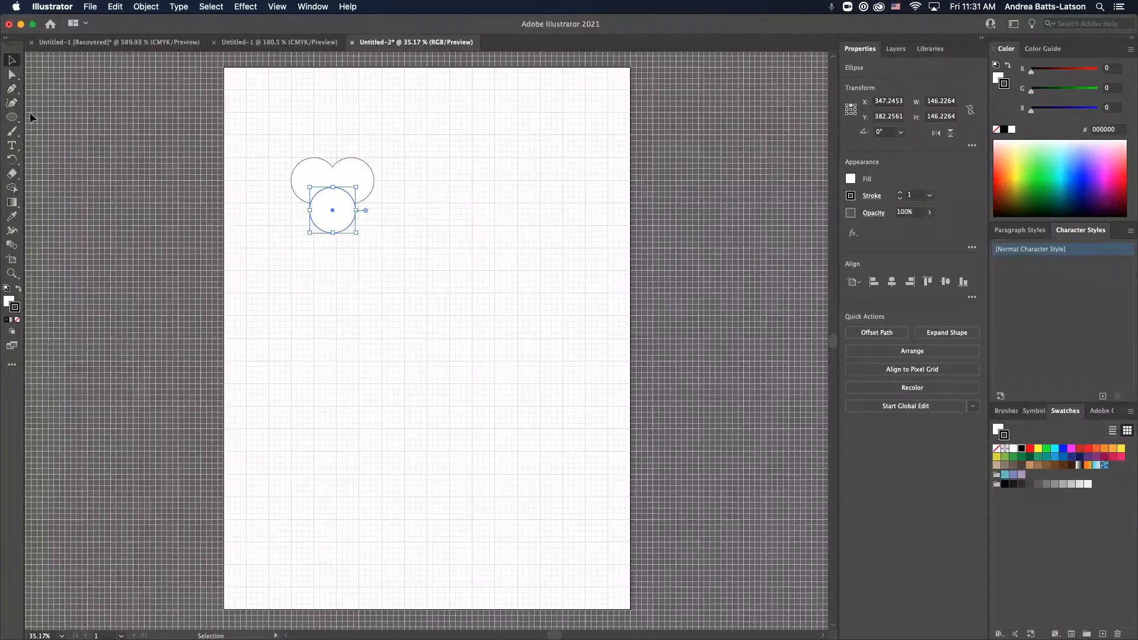
# Move the bottom anchor point of the lower circle straight down about 37 pt to stretch it into an egg shape
pyautogui.click(12, 75)
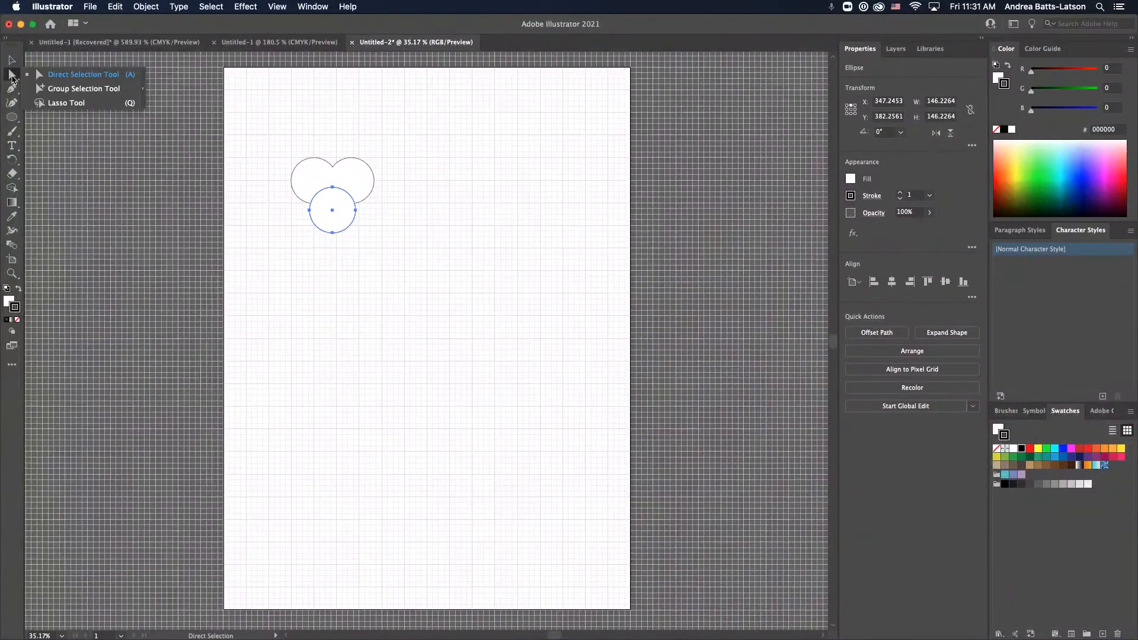
pyautogui.click(11, 61)
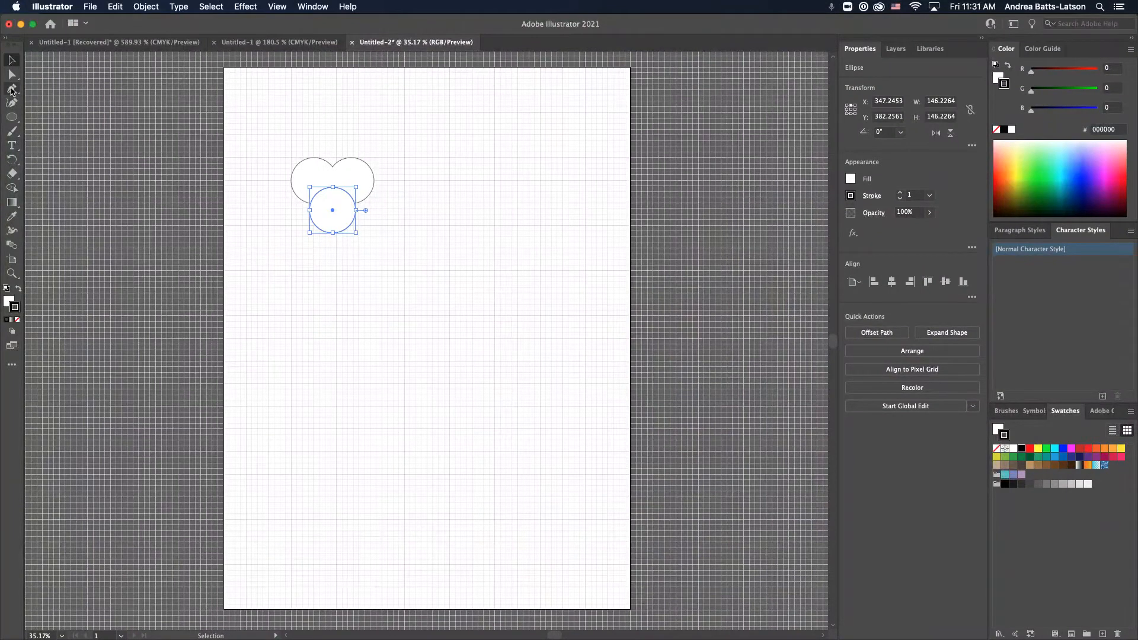
pyautogui.click(12, 75)
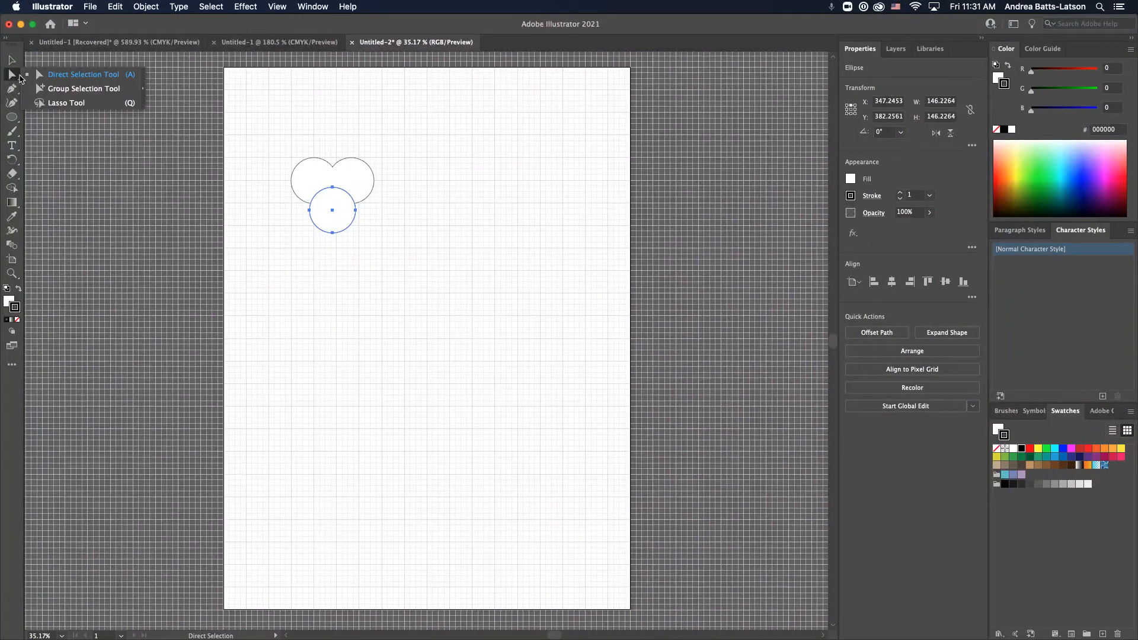
pyautogui.click(334, 233)
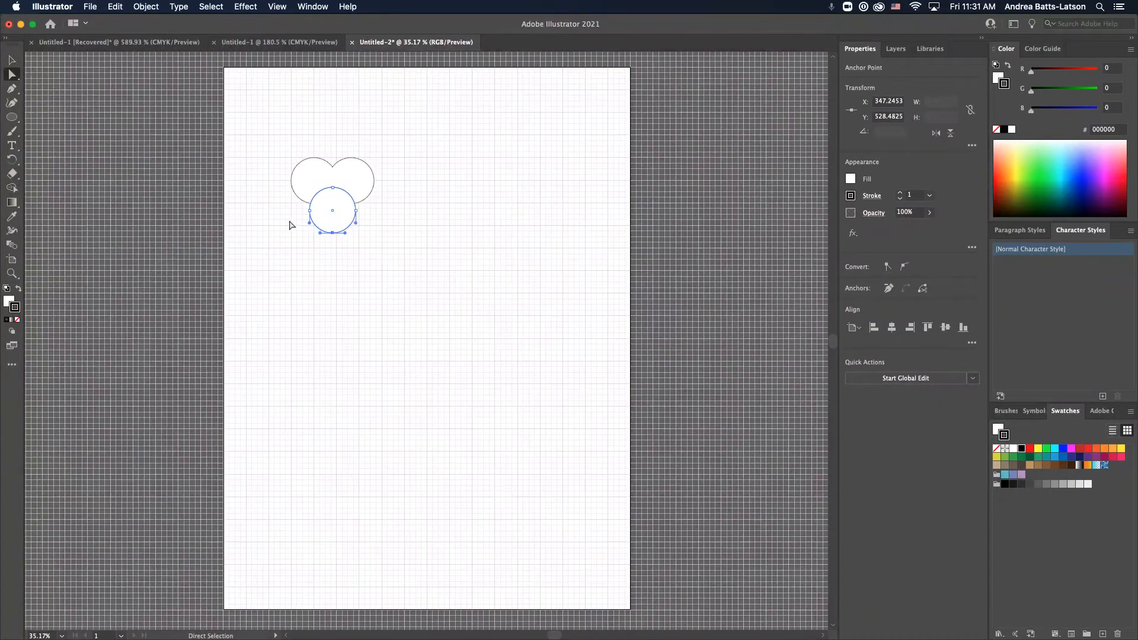
pyautogui.press('super+1')
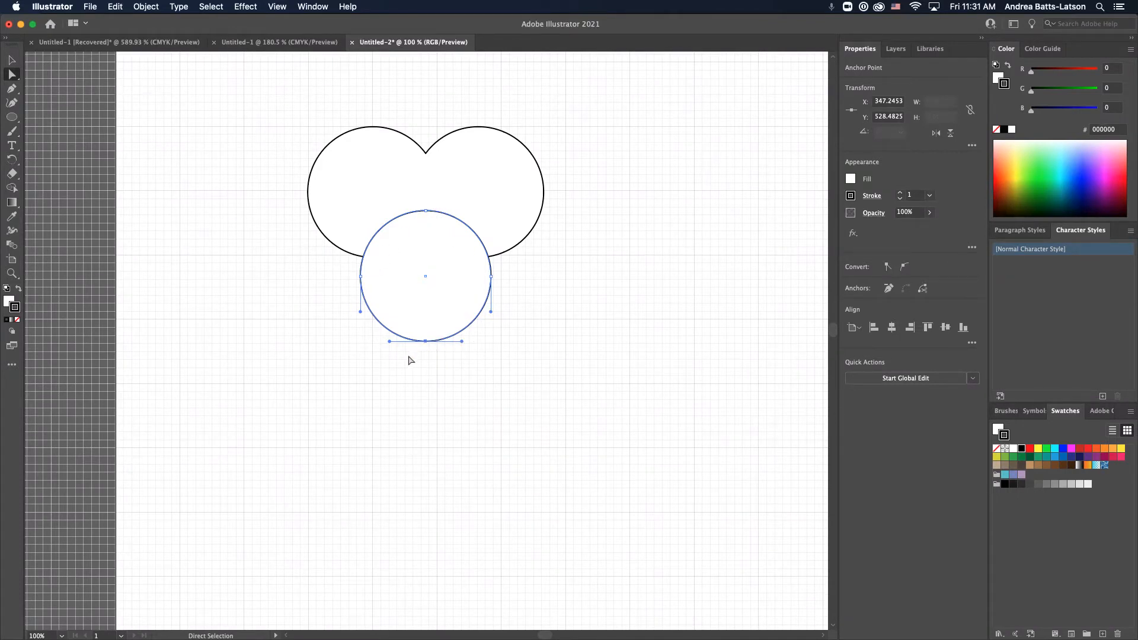
pyautogui.click(430, 350)
pyautogui.click(427, 342)
pyautogui.moveTo(426, 342); pyautogui.dragTo(427, 375)
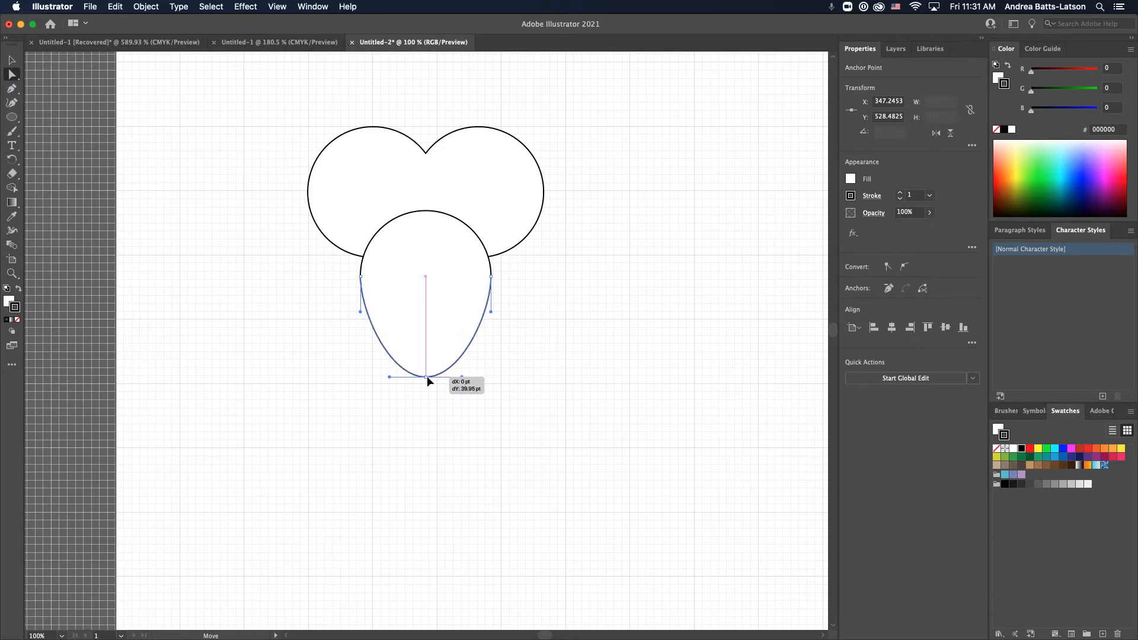
pyautogui.moveTo(425, 374); pyautogui.dragTo(426, 374)
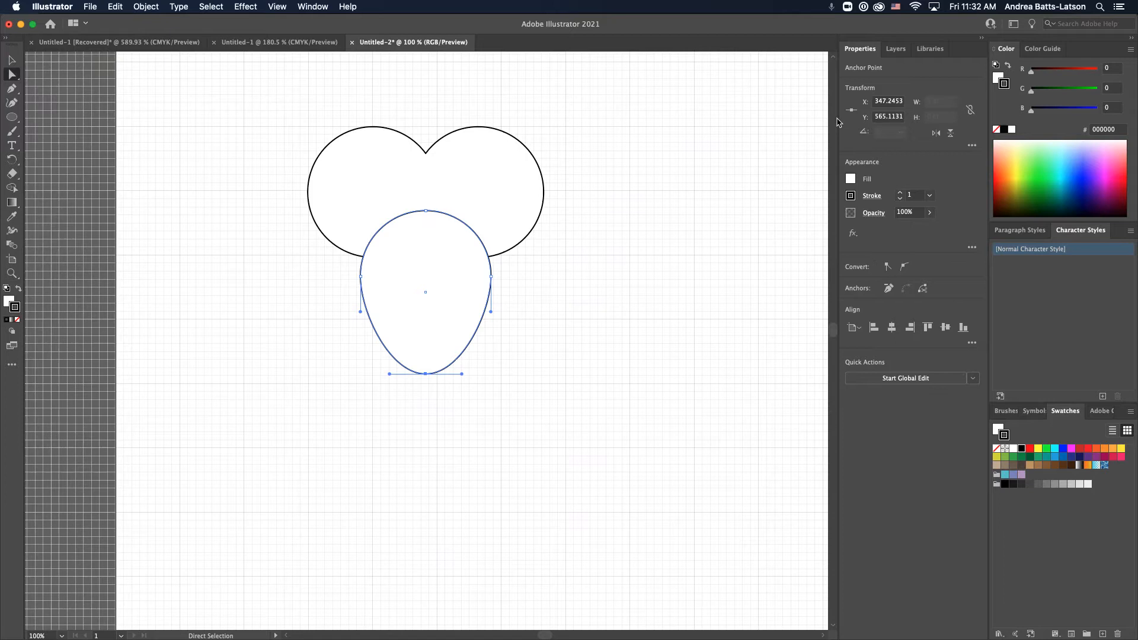
# Convert the egg shape's bottom anchor point to a corner to form a pointed tip, and deselect it
pyautogui.click(889, 268)
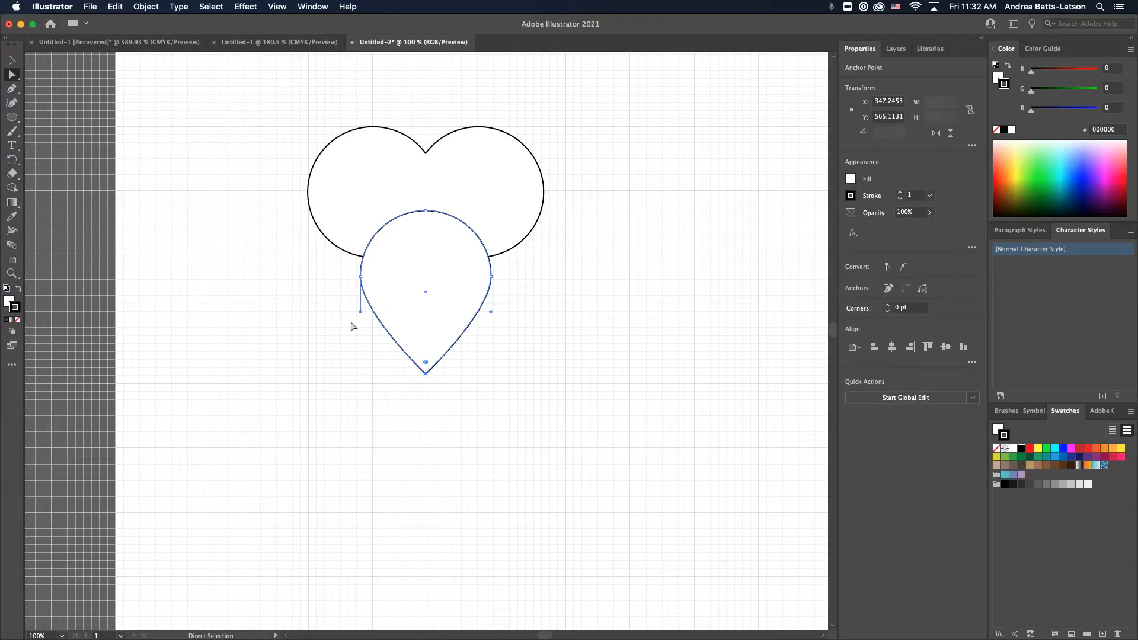
pyautogui.press('super+z')
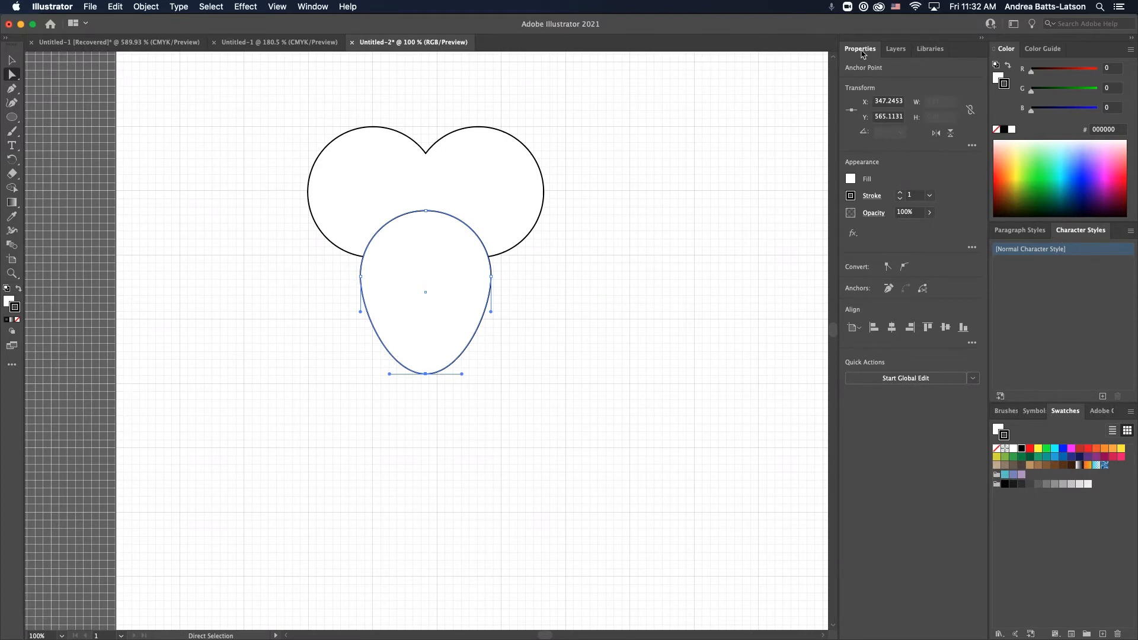
pyautogui.click(887, 267)
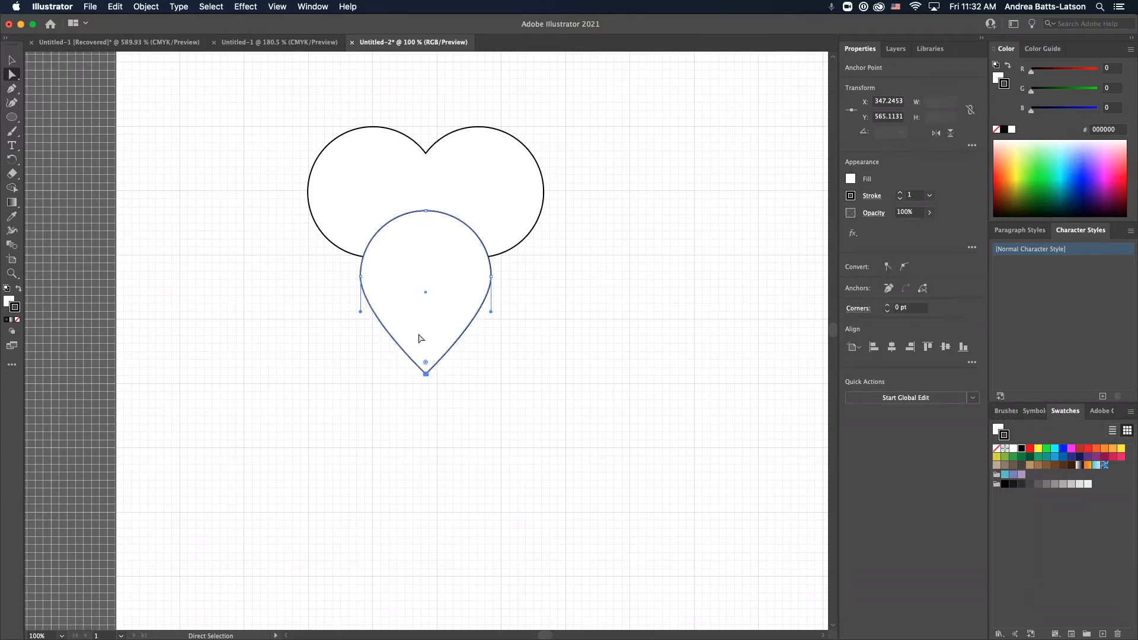
pyautogui.click(350, 383)
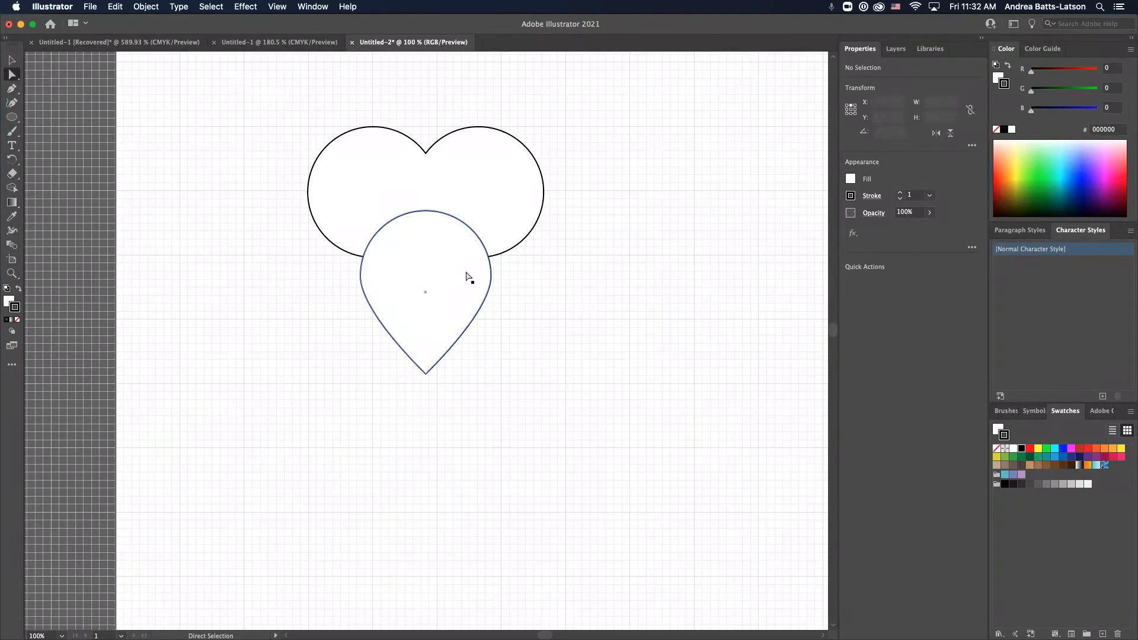
# Widen the pointed teardrop shape symmetrically about its centre to about 230 pt, keeping its height
pyautogui.click(366, 303)
pyautogui.click(11, 62)
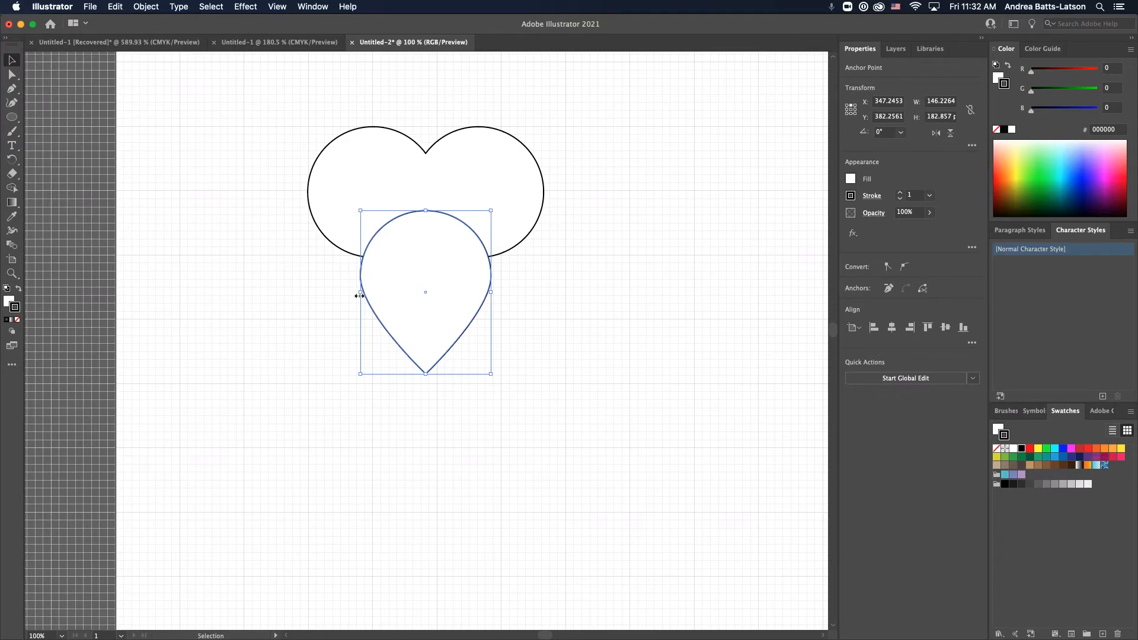
pyautogui.moveTo(361, 296); pyautogui.dragTo(325, 295)
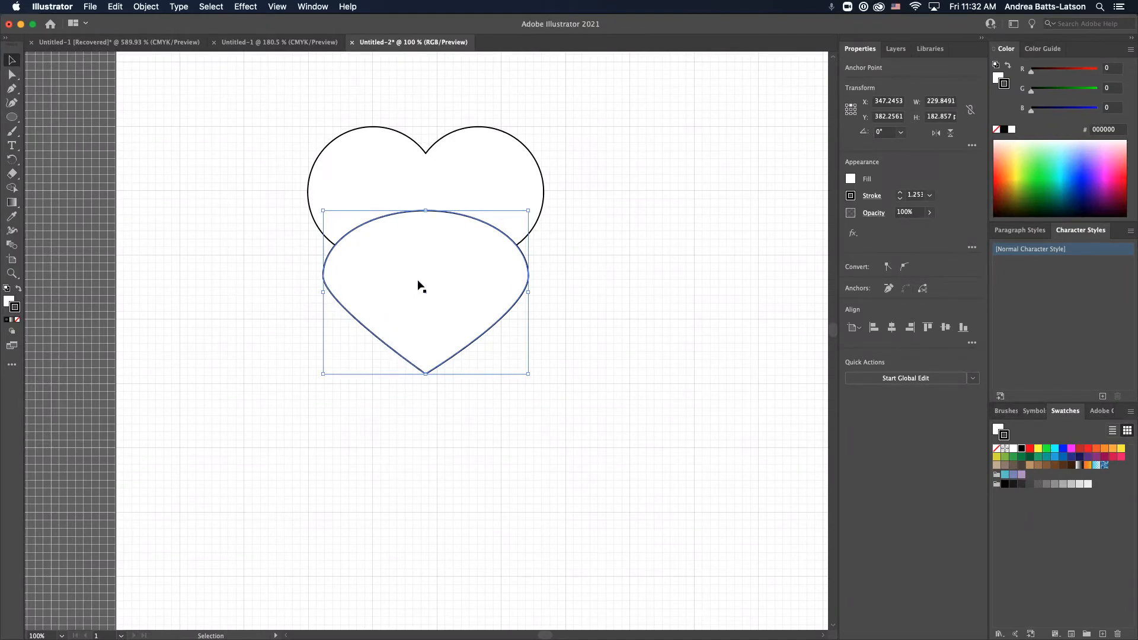
# Move the widened shape straight up about 58 pt so its sides overlap the lower edges of the united circles
pyautogui.moveTo(421, 286); pyautogui.dragTo(329, 231)
pyautogui.hscroll(2, 422, 232)
pyautogui.hscroll(1, 378, 228)
pyautogui.hscroll(1, 375, 239)
pyautogui.hscroll(1, 332, 235)
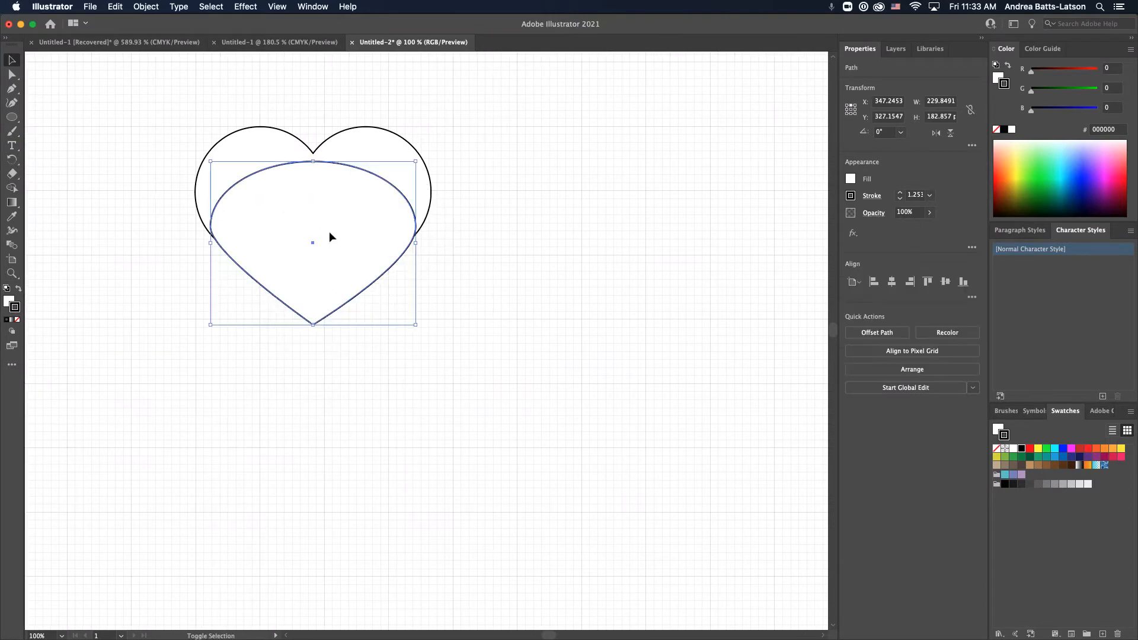
pyautogui.press('Up')
pyautogui.press('Up')
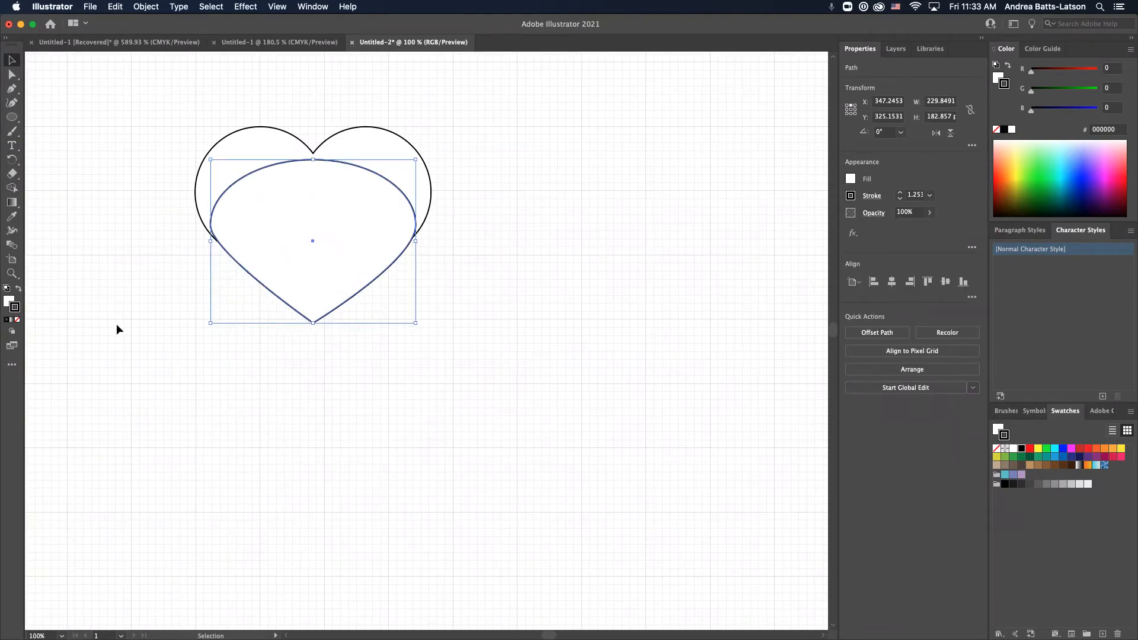
pyautogui.press('Up')
pyautogui.click(137, 291)
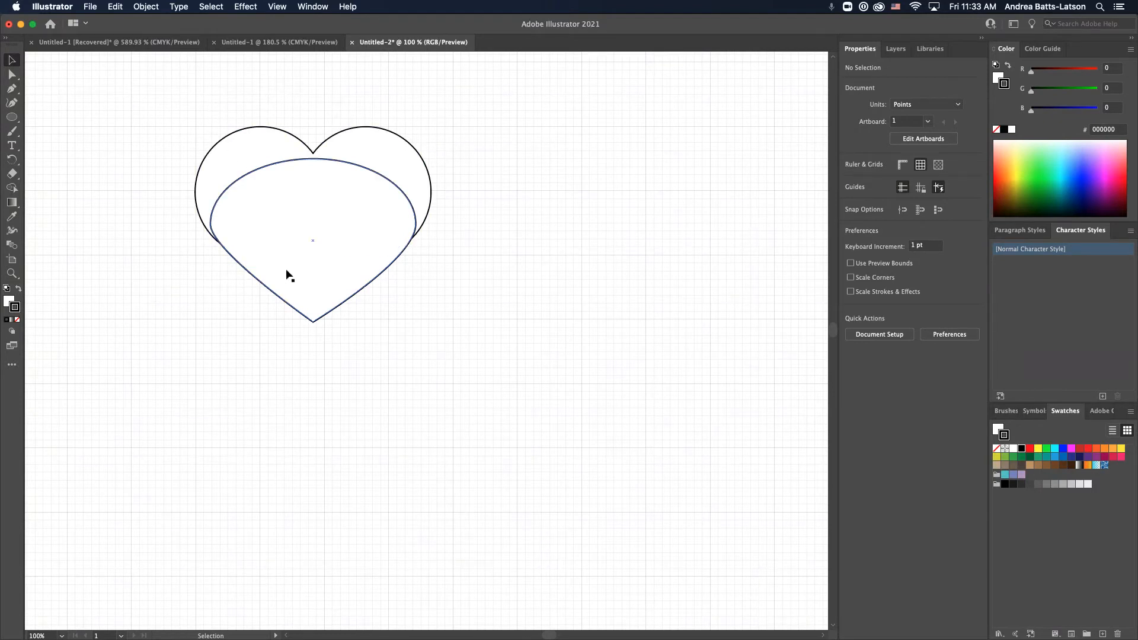
# Fine-tune the pointed shape's vertical position to a Y of about 323 pt, just below the notch, and deselect it
pyautogui.click(314, 322)
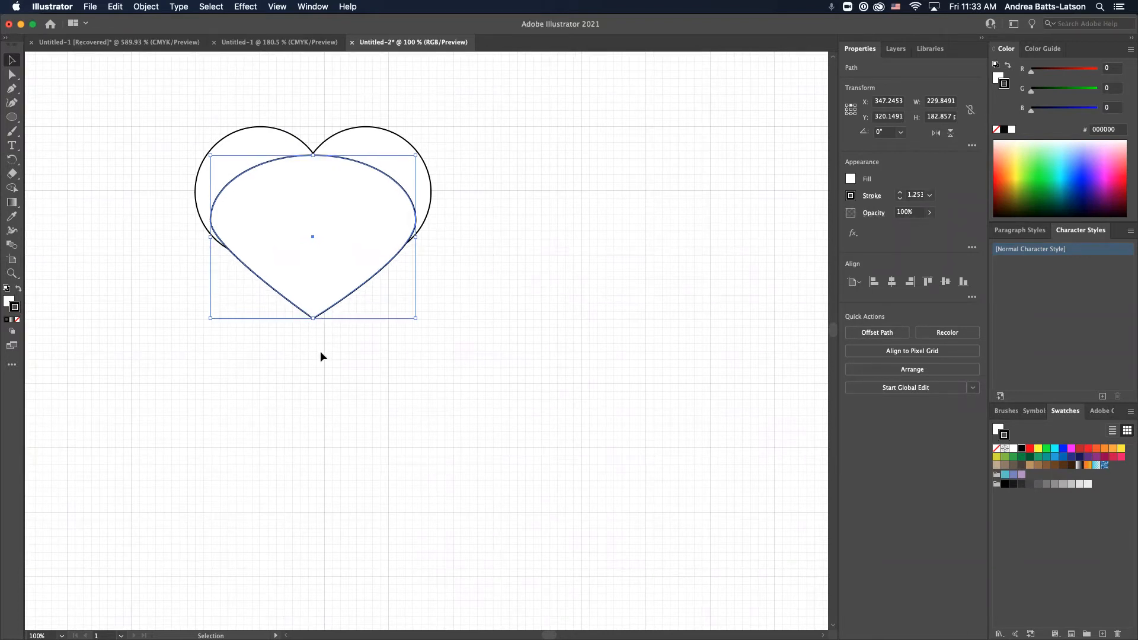
pyautogui.click(321, 351)
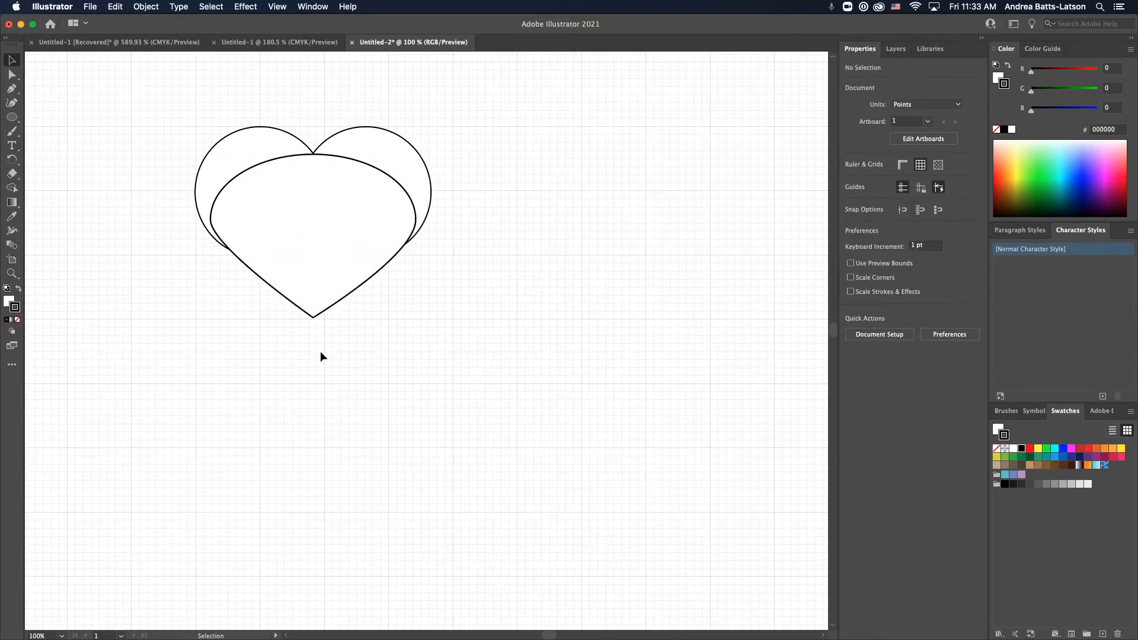
pyautogui.click(330, 304)
pyautogui.press('Down')
pyautogui.press('Down')
pyautogui.press('Down')
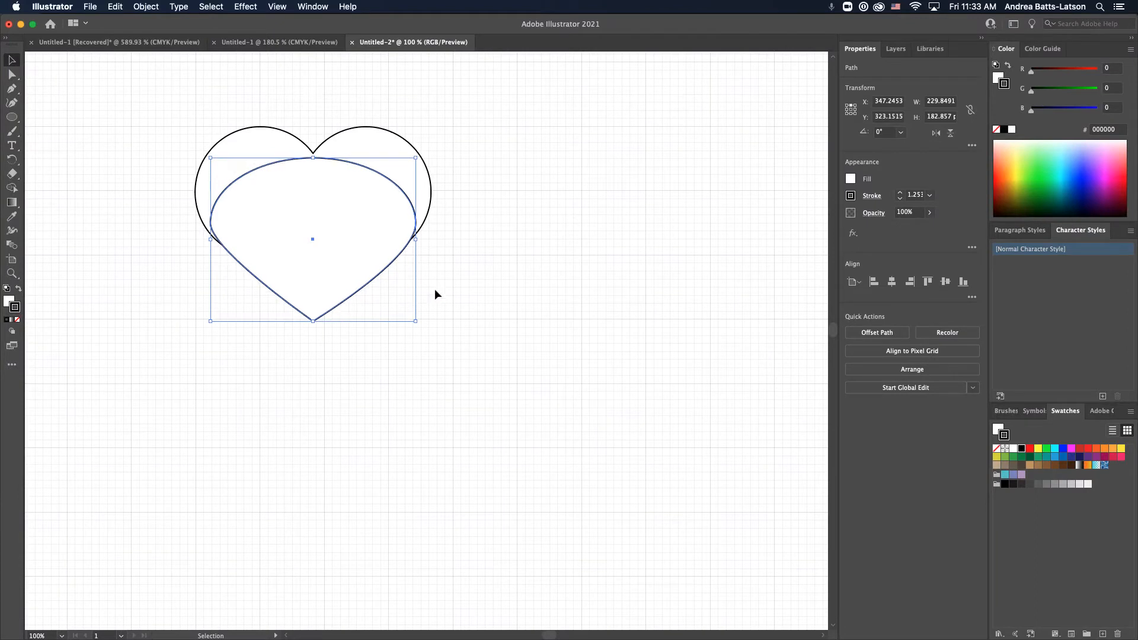
pyautogui.click(435, 290)
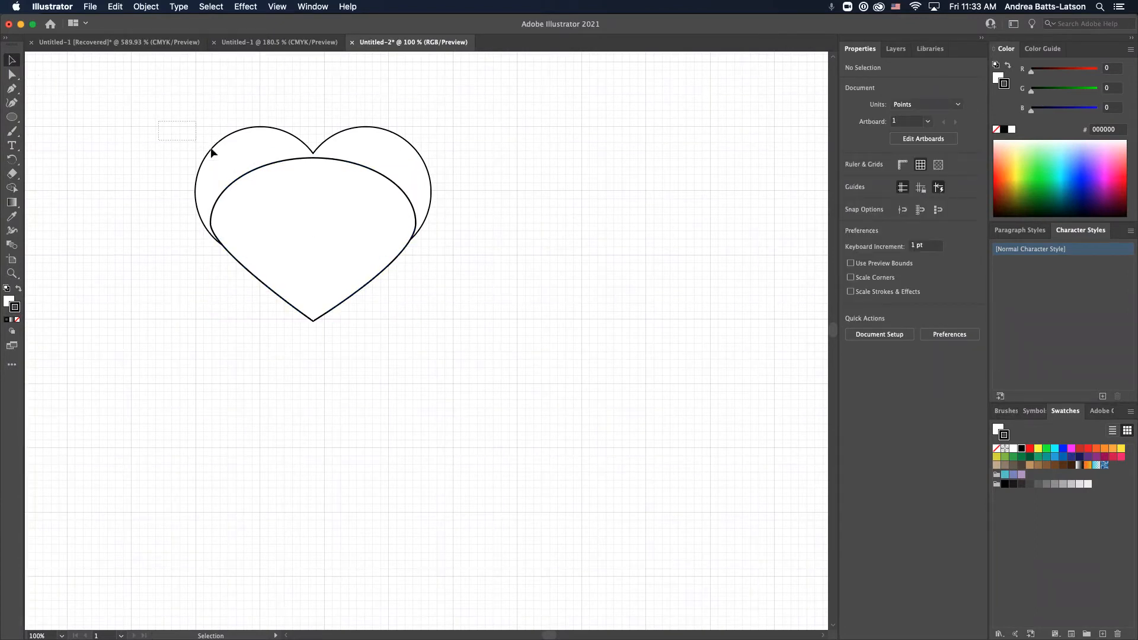
# Select the united circles and the pointed shape, unite them into a single heart outline, and deselect it
pyautogui.moveTo(177, 130); pyautogui.dragTo(563, 326)
pyautogui.hscroll(-3, 461, 260)
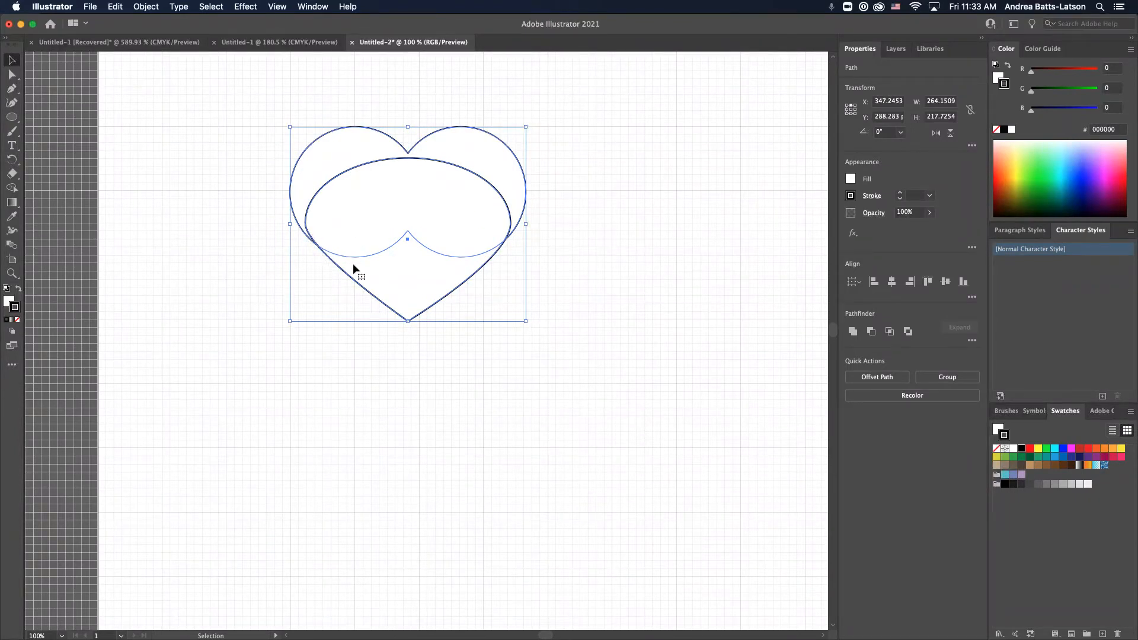
pyautogui.click(236, 187)
pyautogui.moveTo(282, 158); pyautogui.dragTo(586, 328)
pyautogui.click(853, 334)
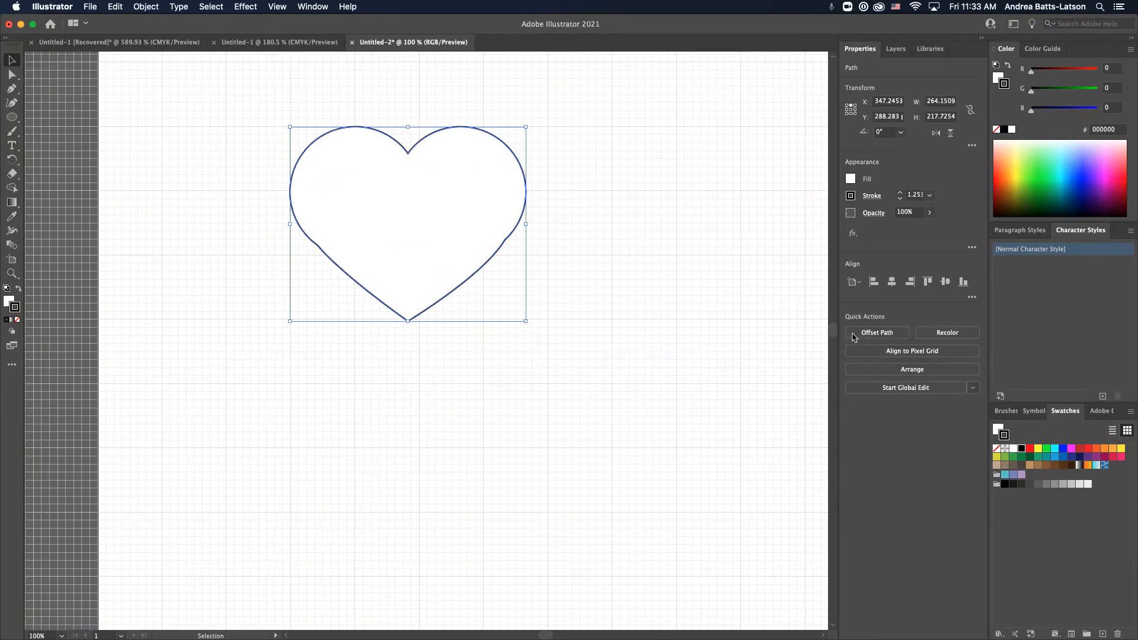
pyautogui.click(261, 387)
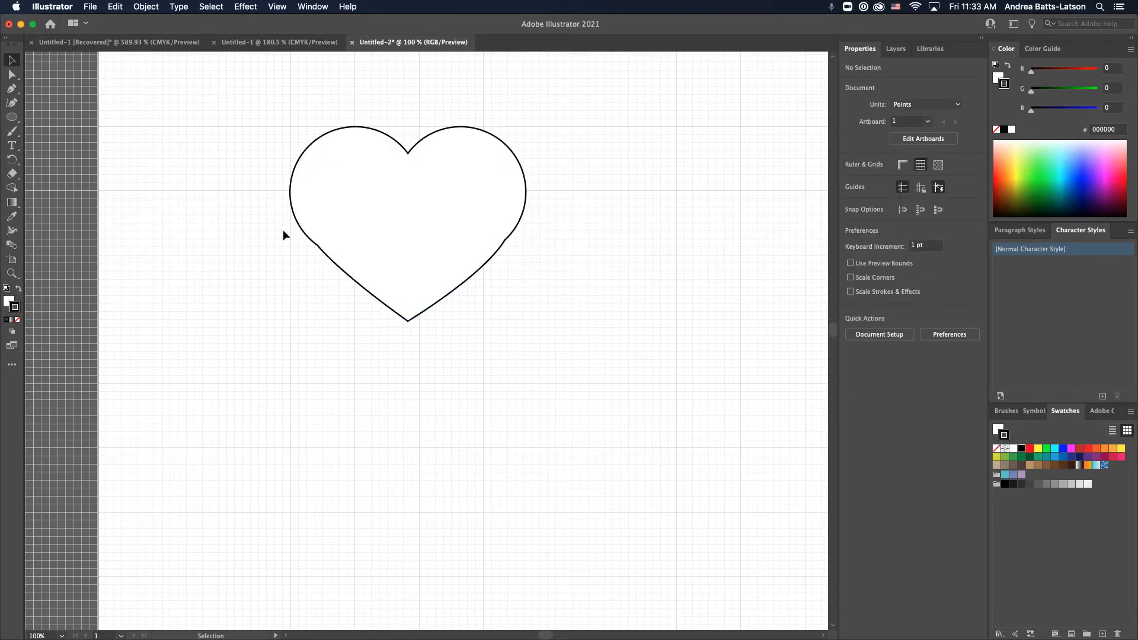
# Delete the two anchor points at the kinks on the heart's lower left and lower right sides
pyautogui.press('a')
pyautogui.press('super+equal')
pyautogui.press('super+equal')
pyautogui.press('super+equal')
pyautogui.scroll(3, 280, 234)
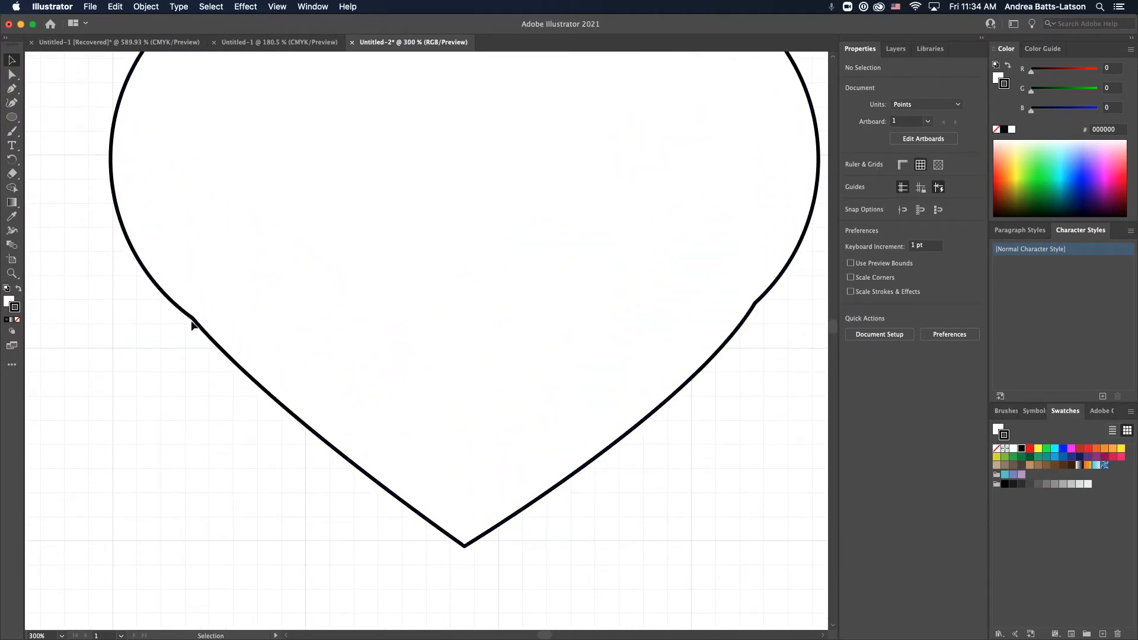
pyautogui.click(12, 74)
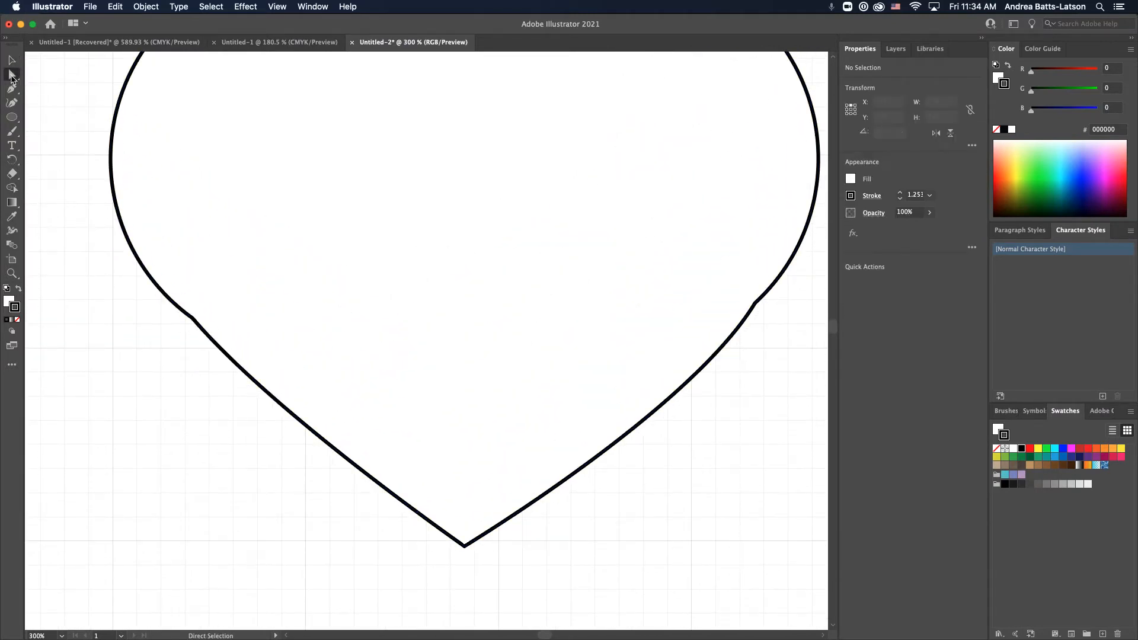
pyautogui.click(212, 306)
pyautogui.click(192, 320)
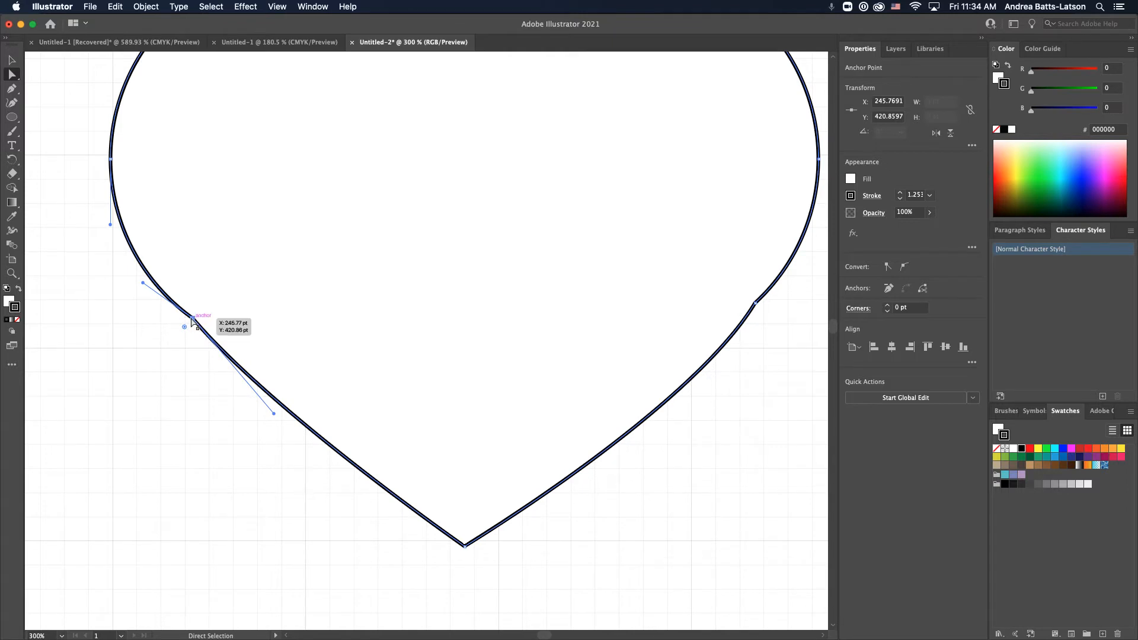
pyautogui.press('-')
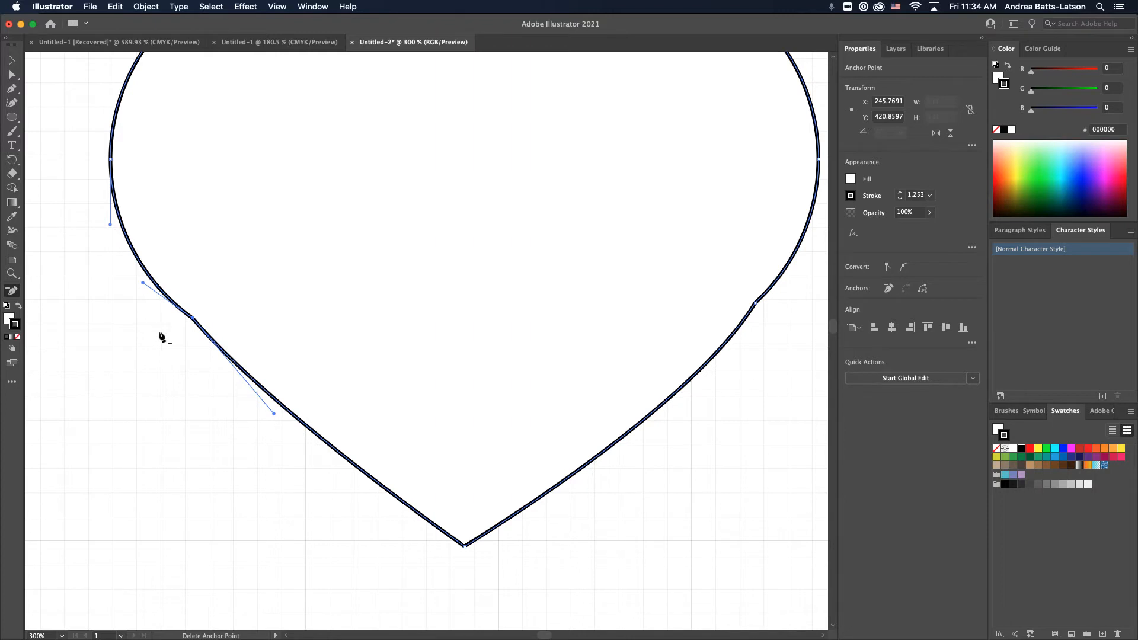
pyautogui.click(193, 318)
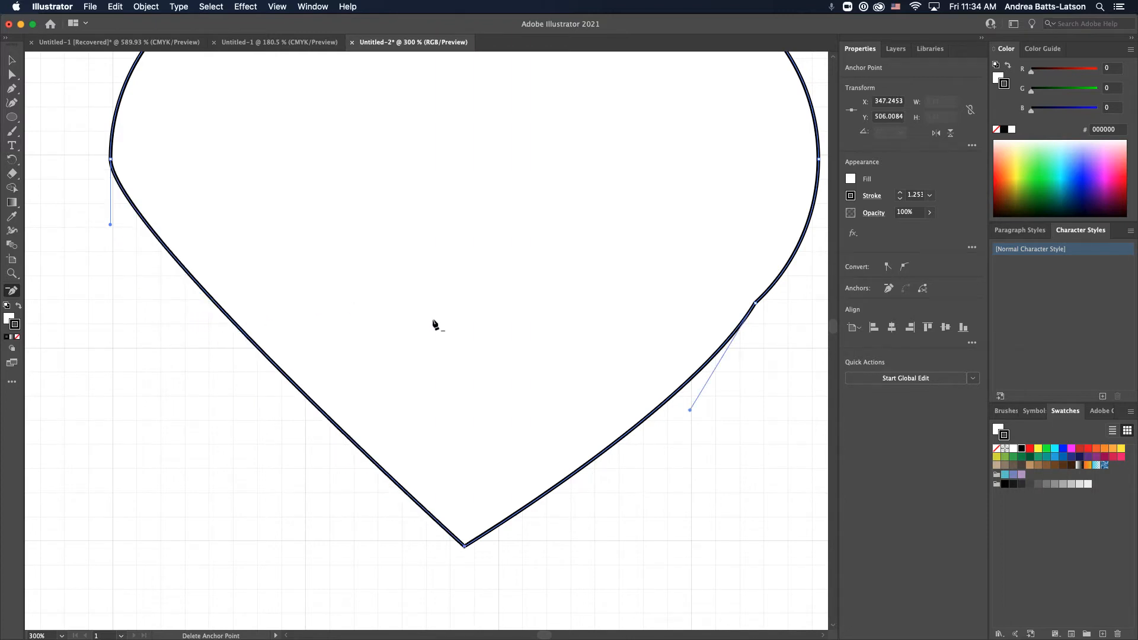
pyautogui.click(755, 307)
pyautogui.scroll(3, 631, 300)
pyautogui.hscroll(2, 631, 300)
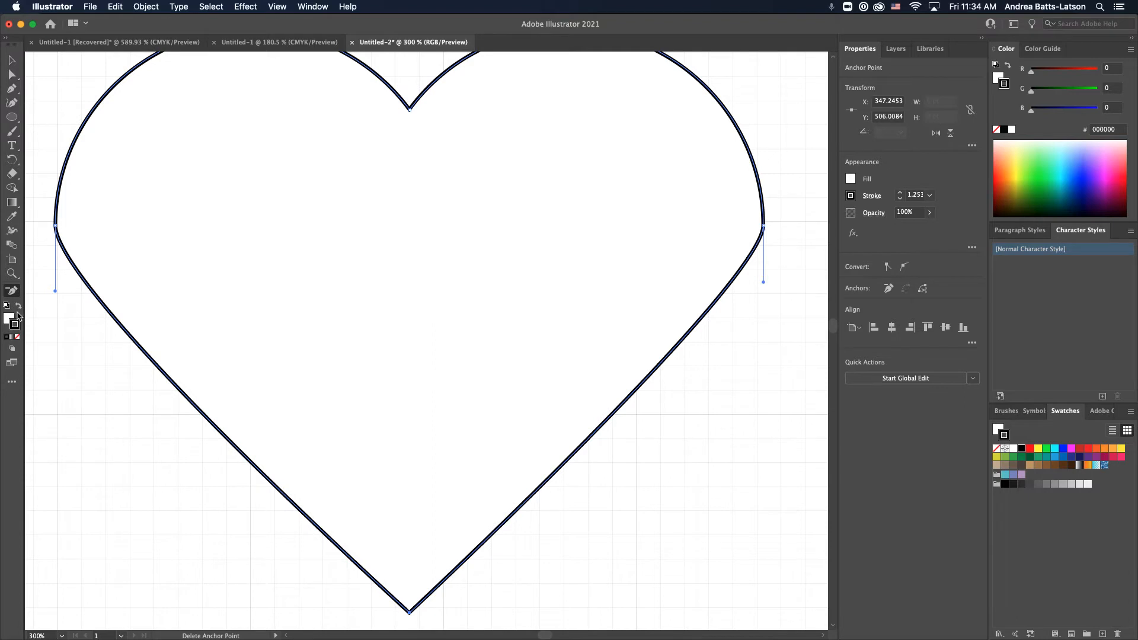
# Lengthen the lower direction handle of the heart's left side anchor downward to round out the lower left curve
pyautogui.click(12, 75)
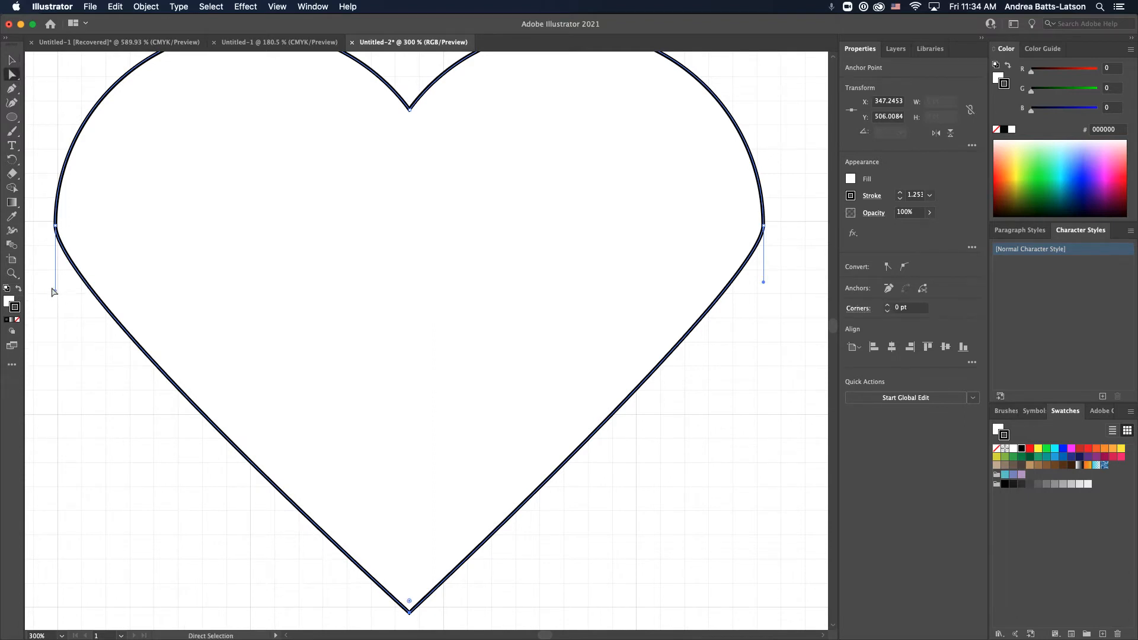
pyautogui.moveTo(55, 289); pyautogui.dragTo(58, 365)
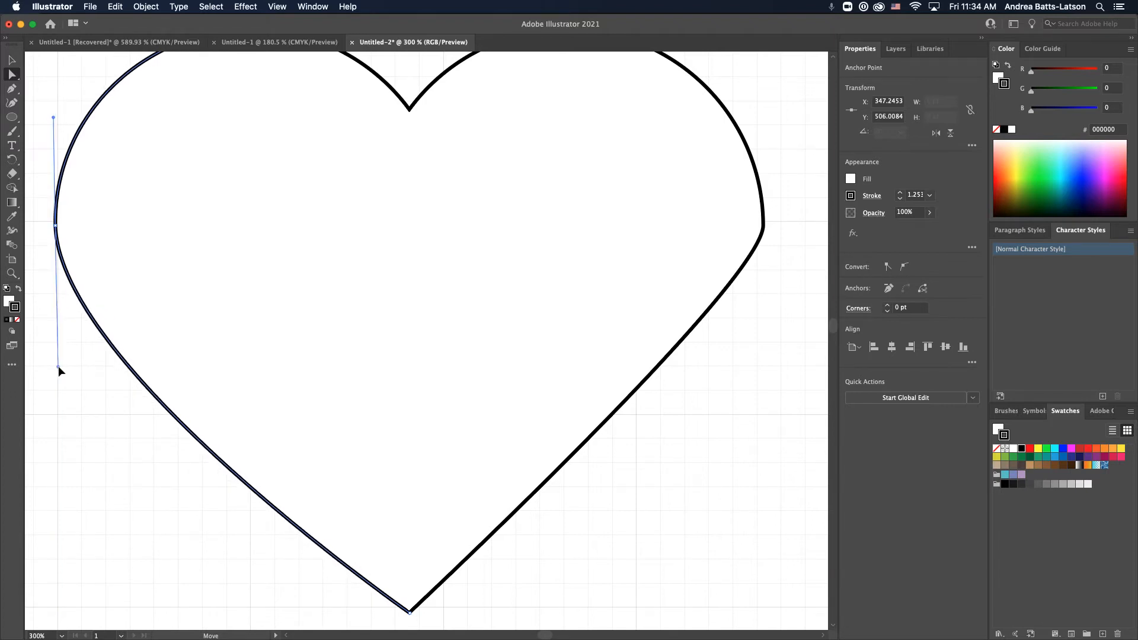
pyautogui.moveTo(58, 365); pyautogui.dragTo(58, 365)
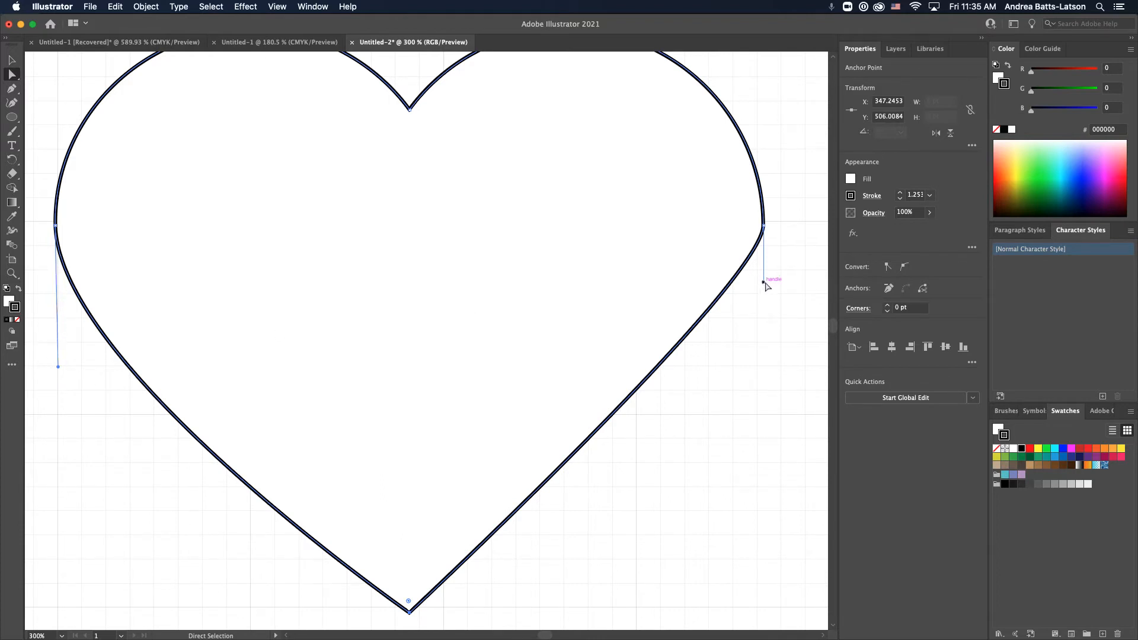
# Extend the lower direction handle of the heart's right side anchor straight down to match the left curve
pyautogui.click(763, 230)
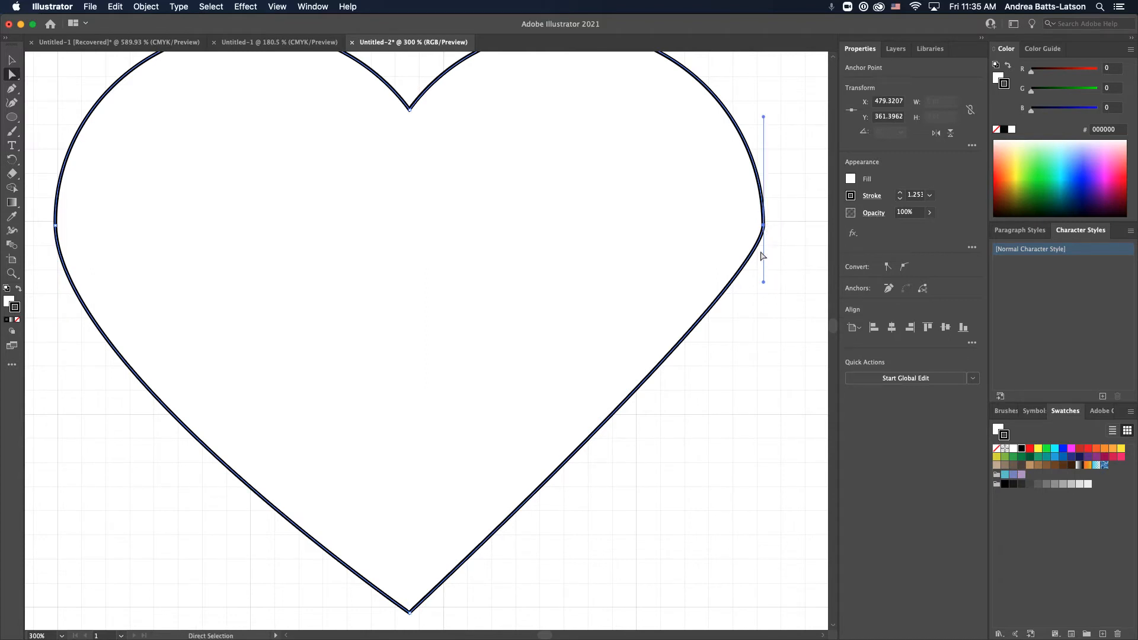
pyautogui.moveTo(764, 282); pyautogui.dragTo(764, 370)
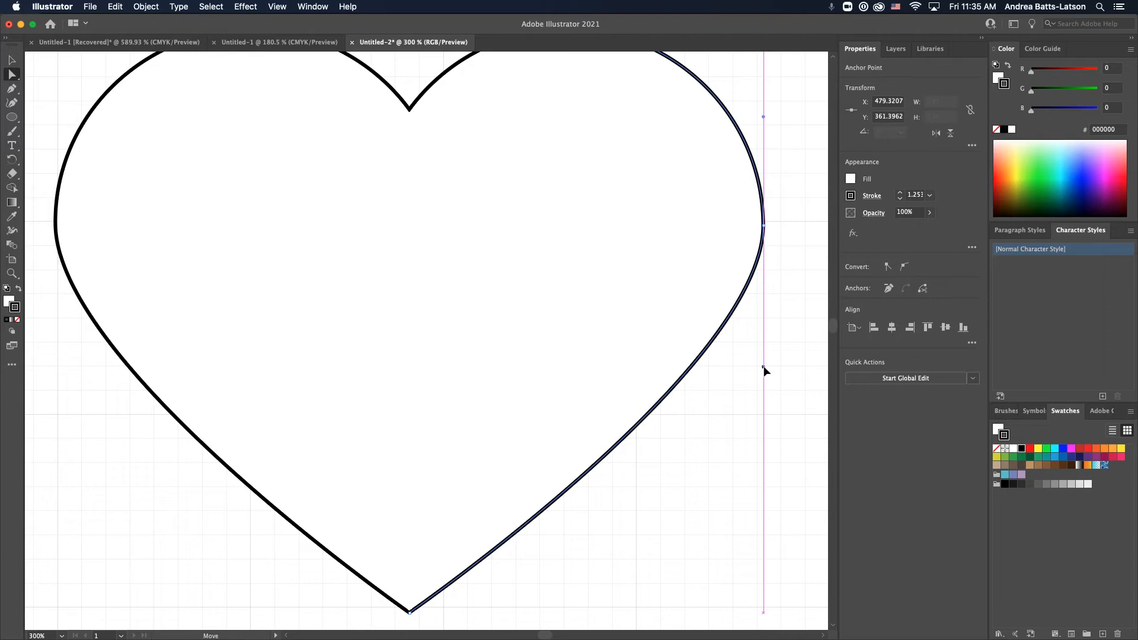
pyautogui.moveTo(764, 370); pyautogui.dragTo(764, 366)
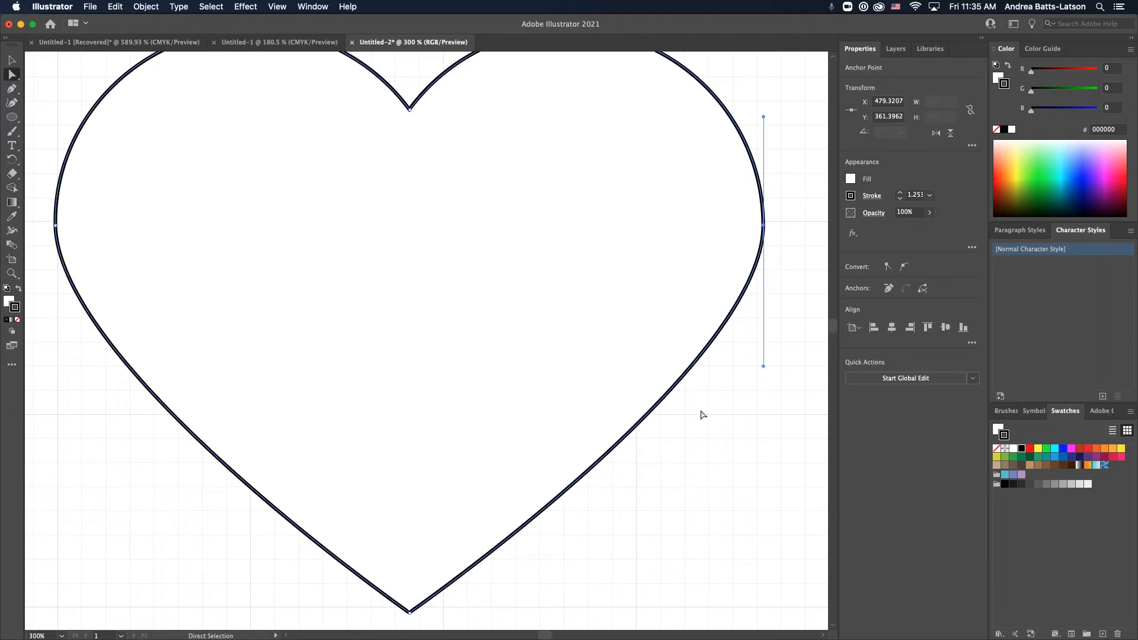
# Deselect the heart and fit the whole artboard in view to look over the finished shape
pyautogui.click(702, 414)
pyautogui.scroll(-2, 529, 327)
pyautogui.hscroll(-2, 530, 327)
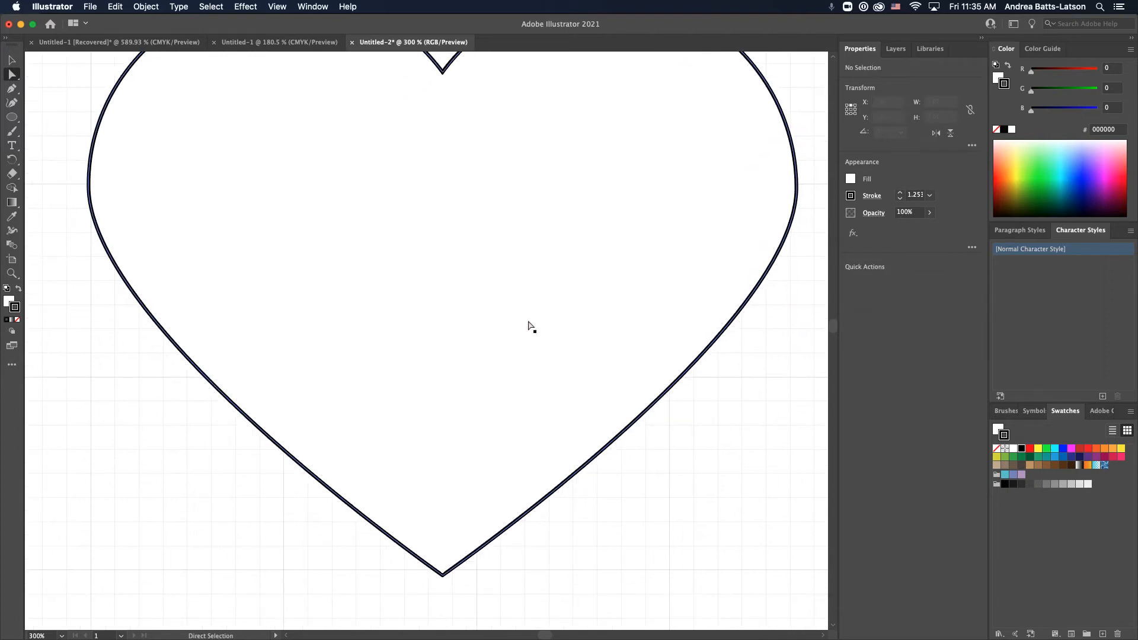
pyautogui.press('super+0')
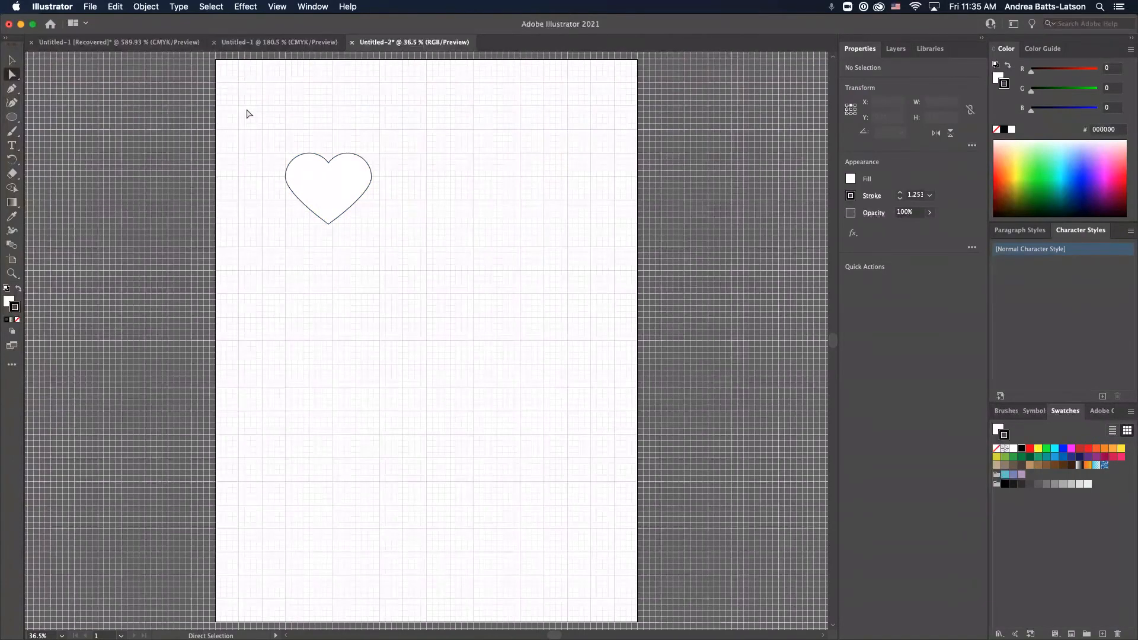
pyautogui.click(10, 62)
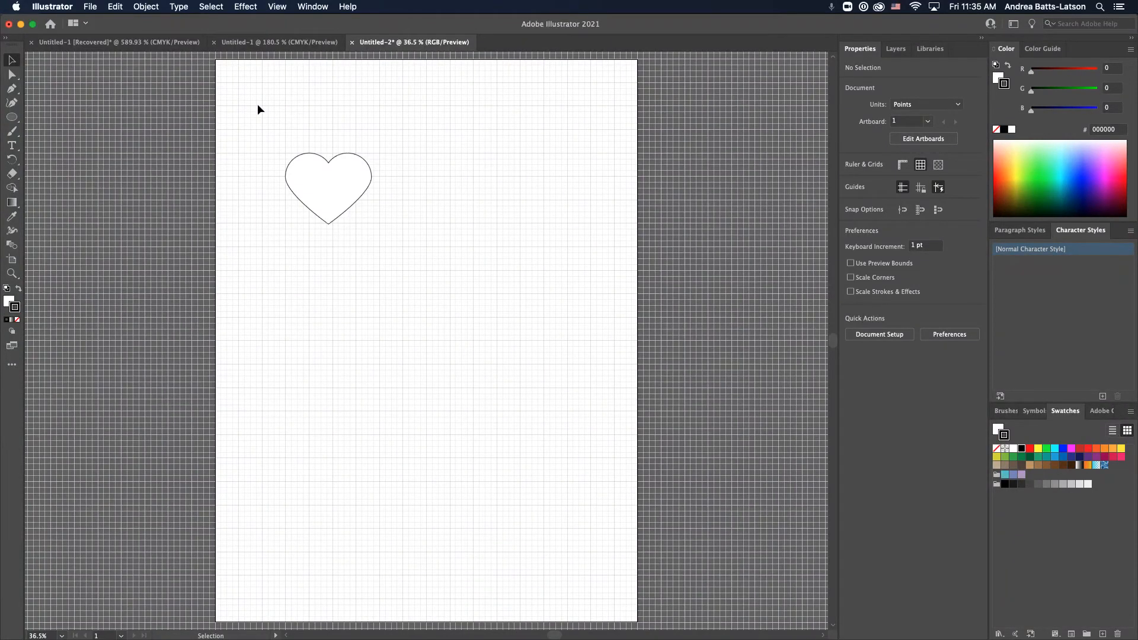
# Draw an open V-shaped path about 145 pt wide and 145 pt tall with the Pen tool in an empty area below the heart
pyautogui.click(11, 89)
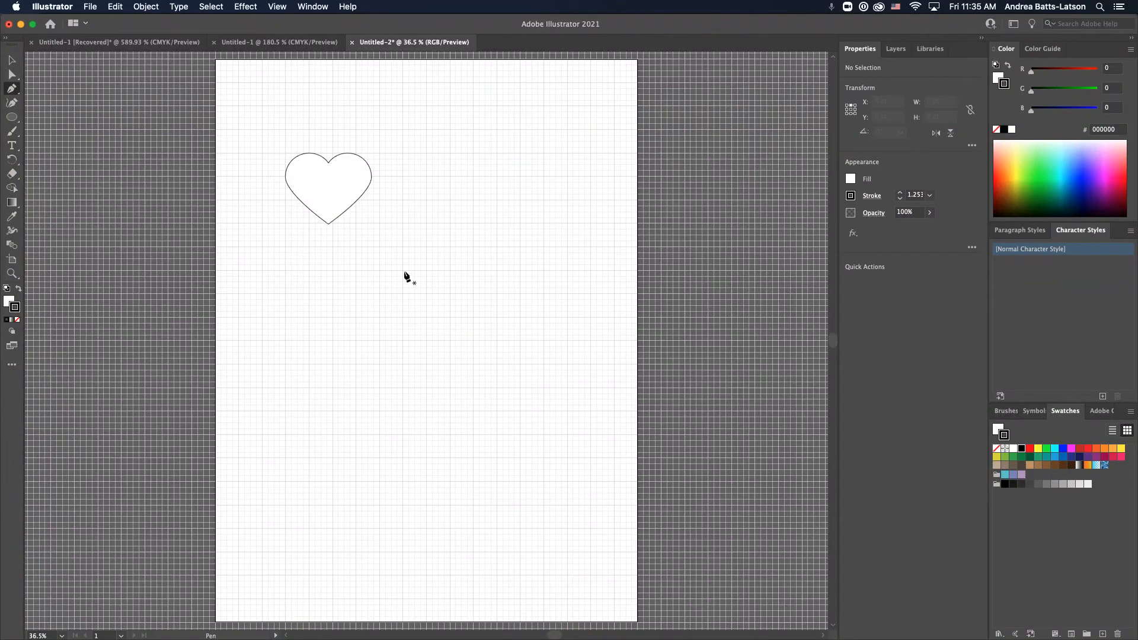
pyautogui.press('super+1')
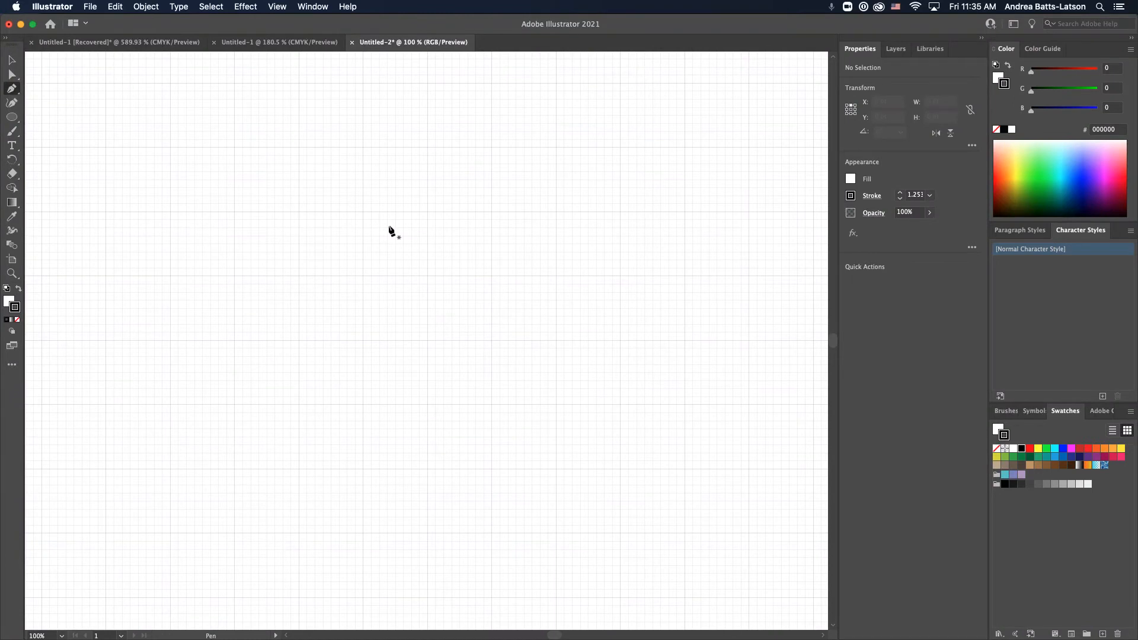
pyautogui.click(298, 211)
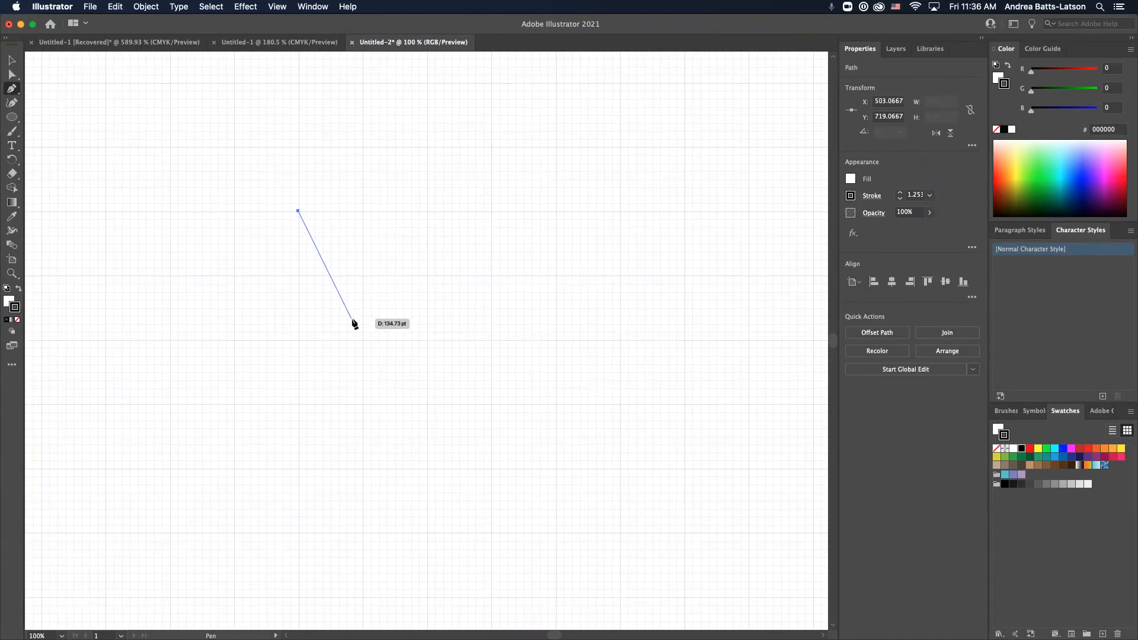
pyautogui.click(361, 341)
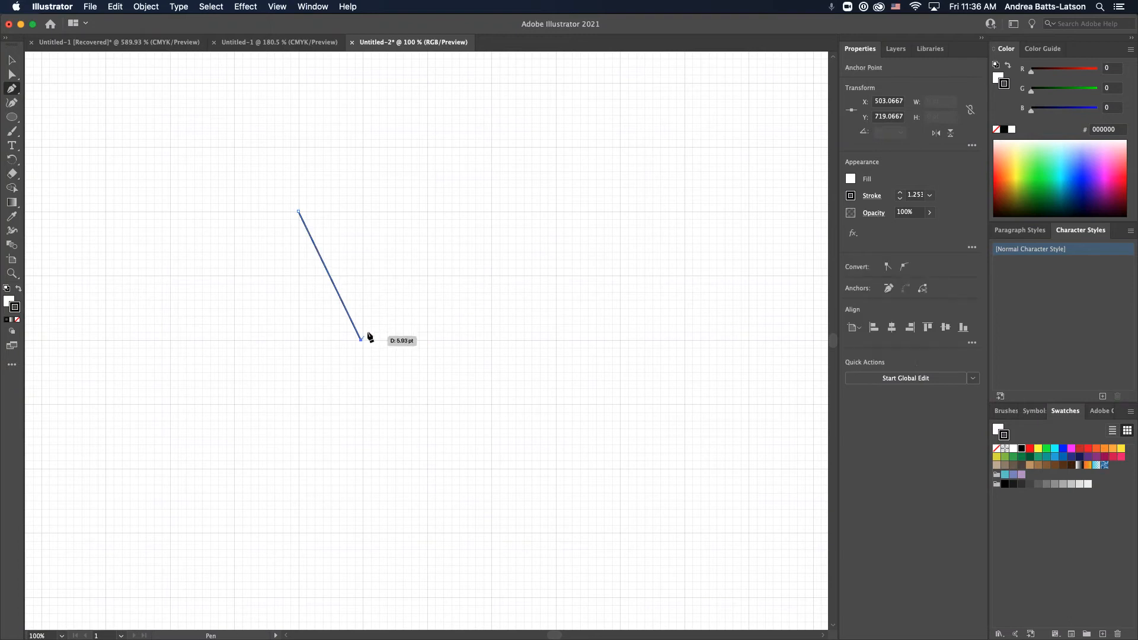
pyautogui.click(428, 211)
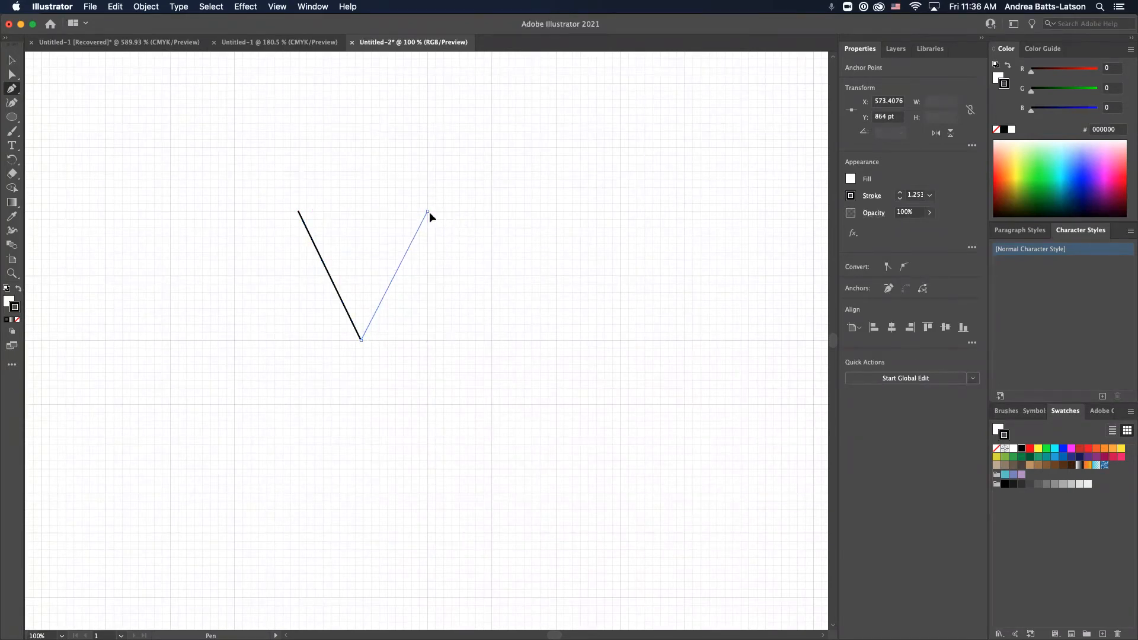
pyautogui.press('Escape')
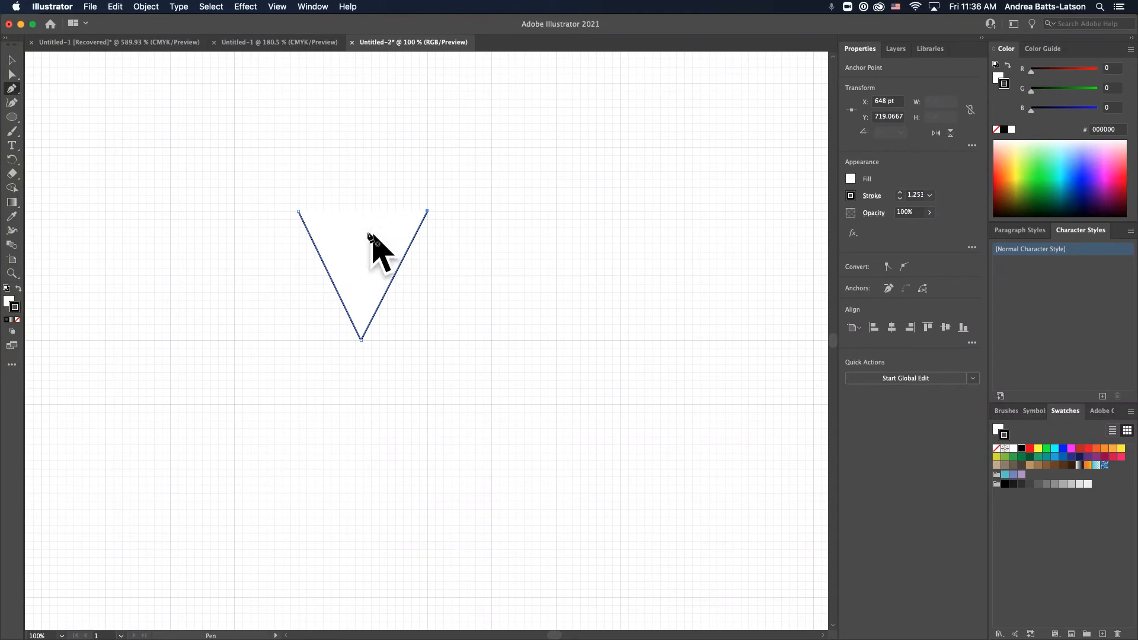
# Fill the V path with red FF0000, widen it to about 217 pt, and deselect it
pyautogui.click(7, 303)
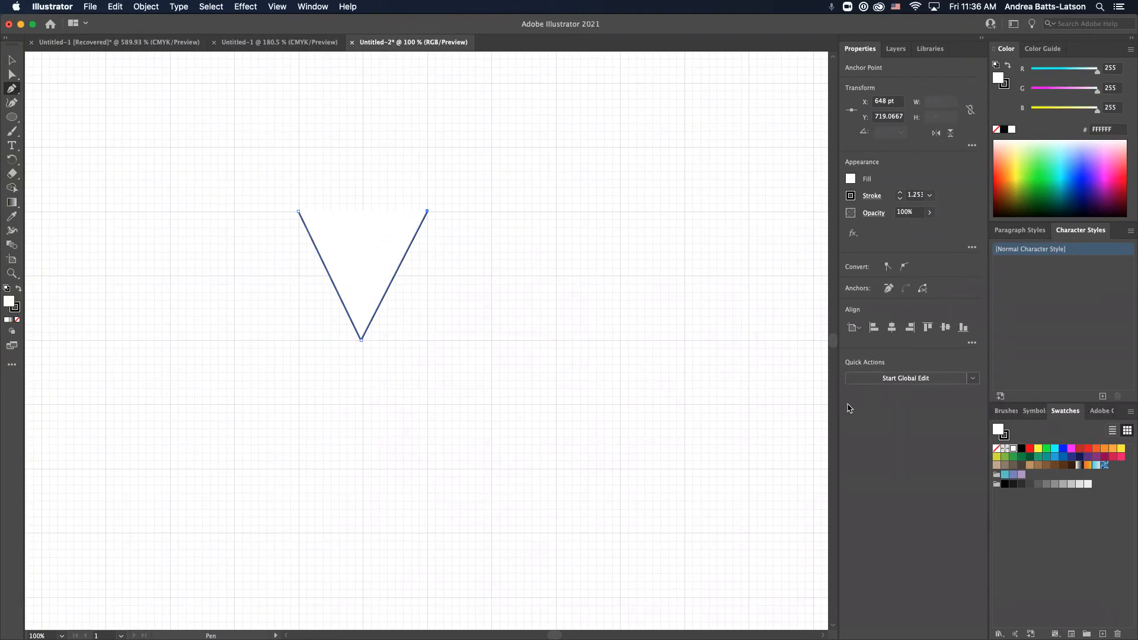
pyautogui.click(1029, 448)
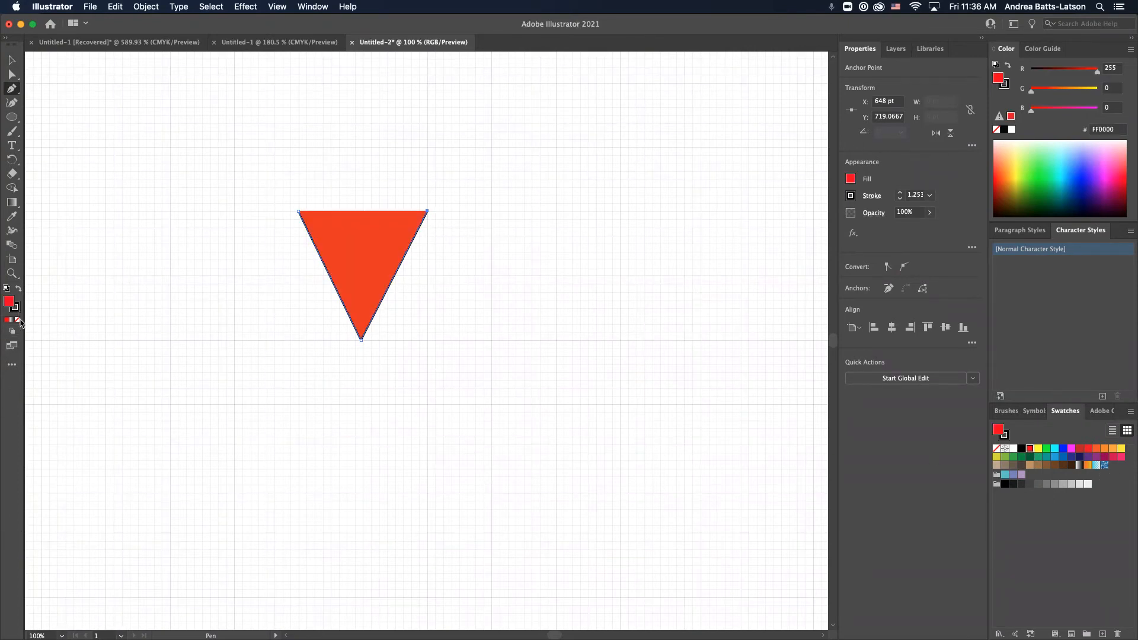
pyautogui.click(12, 60)
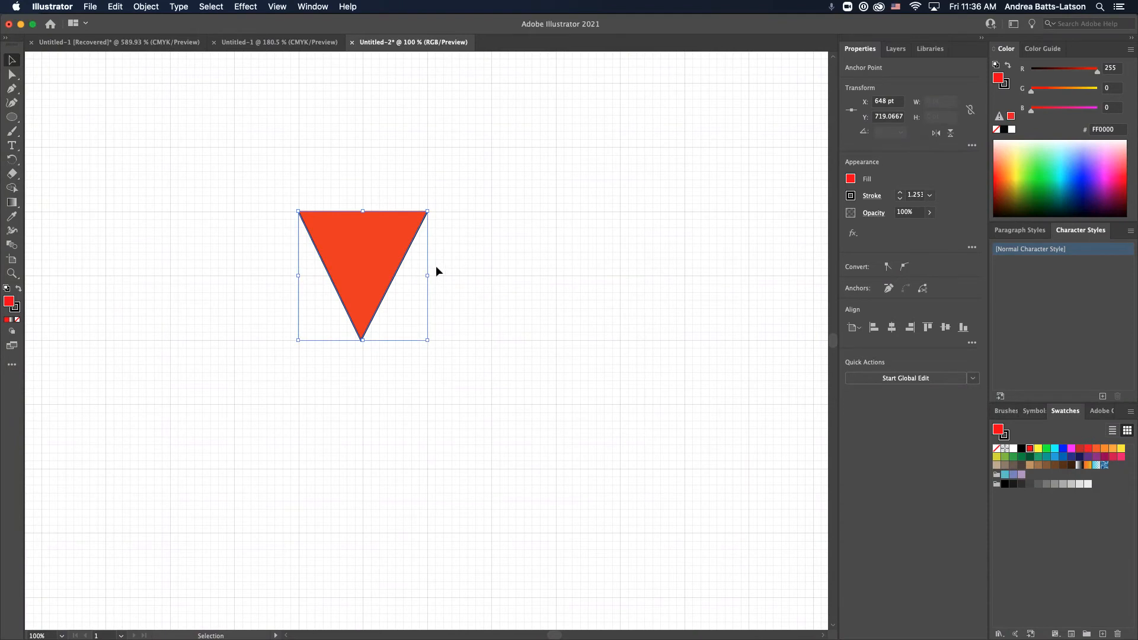
pyautogui.moveTo(428, 274); pyautogui.dragTo(492, 271)
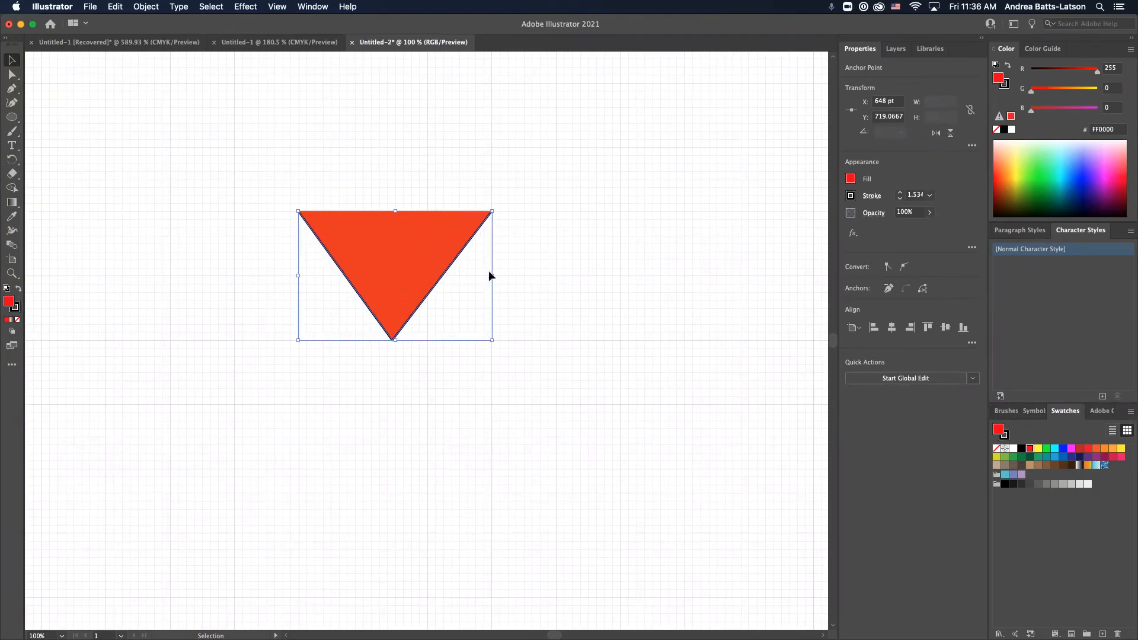
pyautogui.click(224, 269)
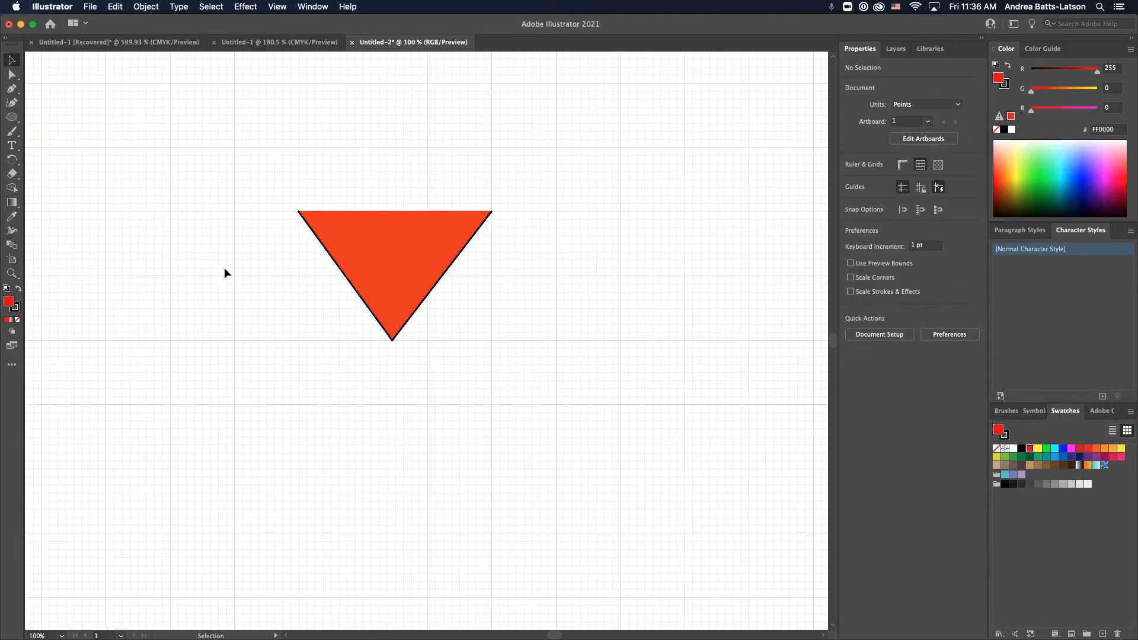
# Switch between Outline and Preview modes to examine the V path's open edge
pyautogui.press('a')
pyautogui.press('super+y')
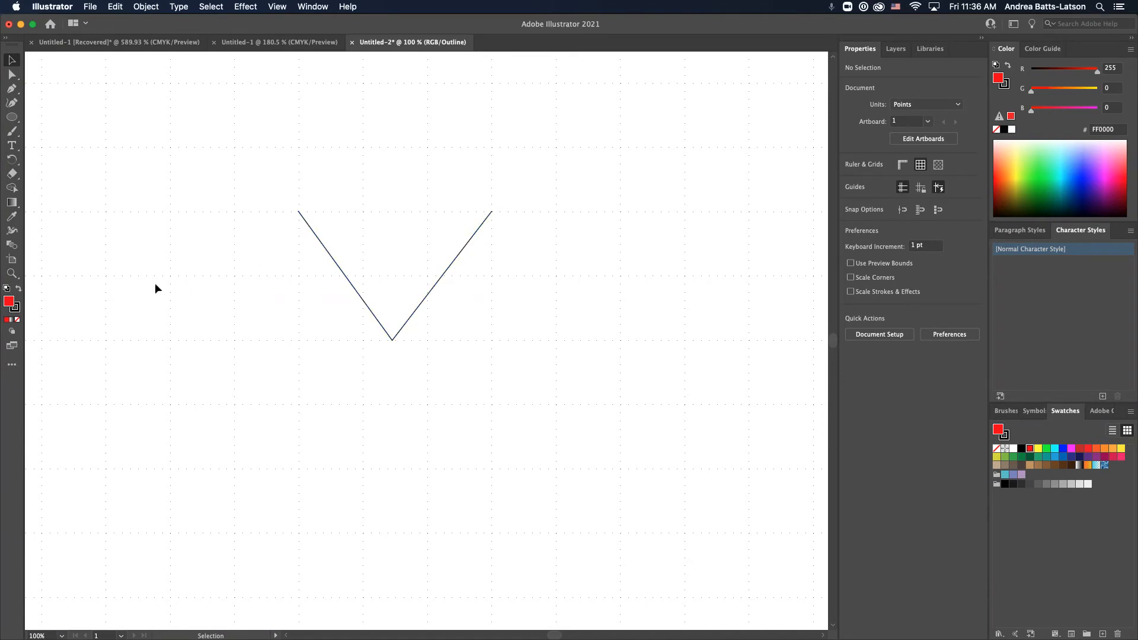
pyautogui.press('a')
pyautogui.press('super+y')
pyautogui.press('v')
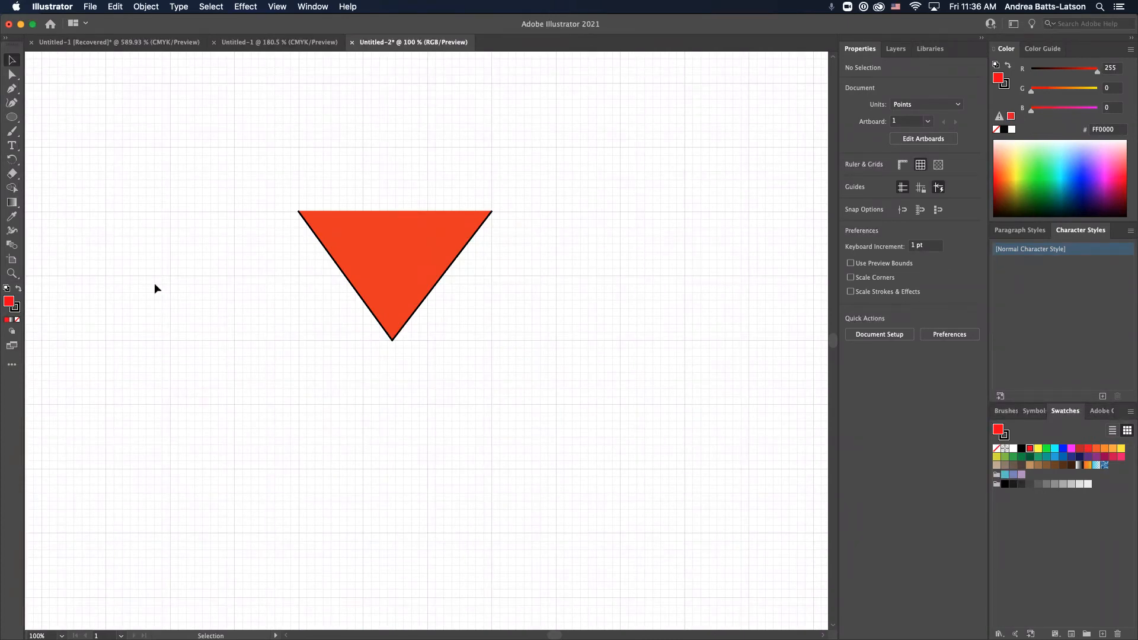
pyautogui.press('super+y')
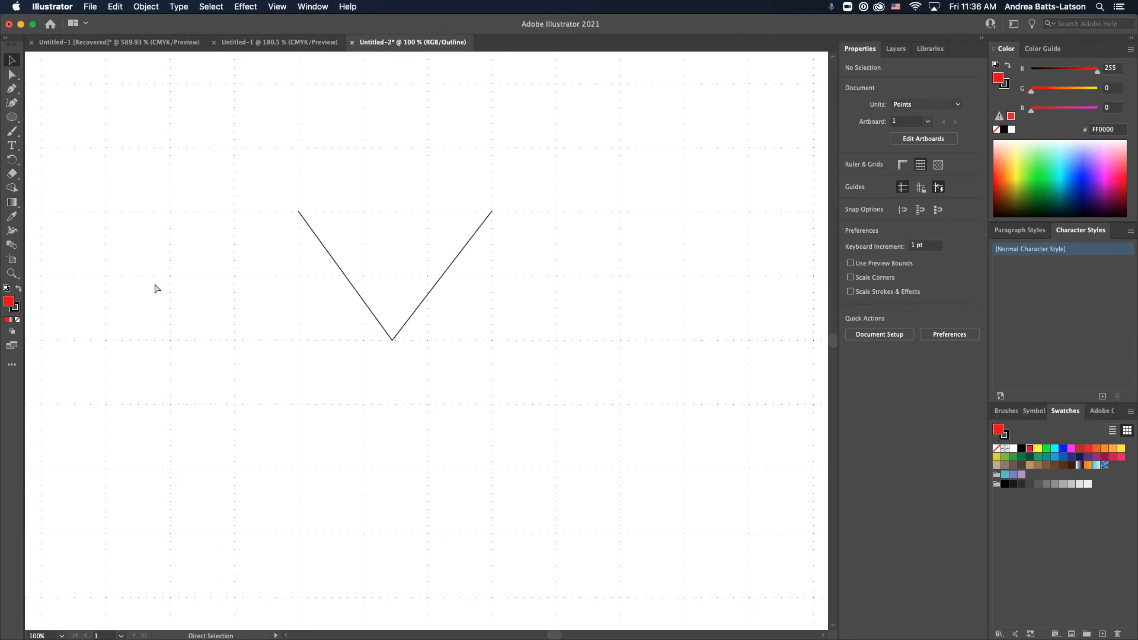
pyautogui.press('super+y')
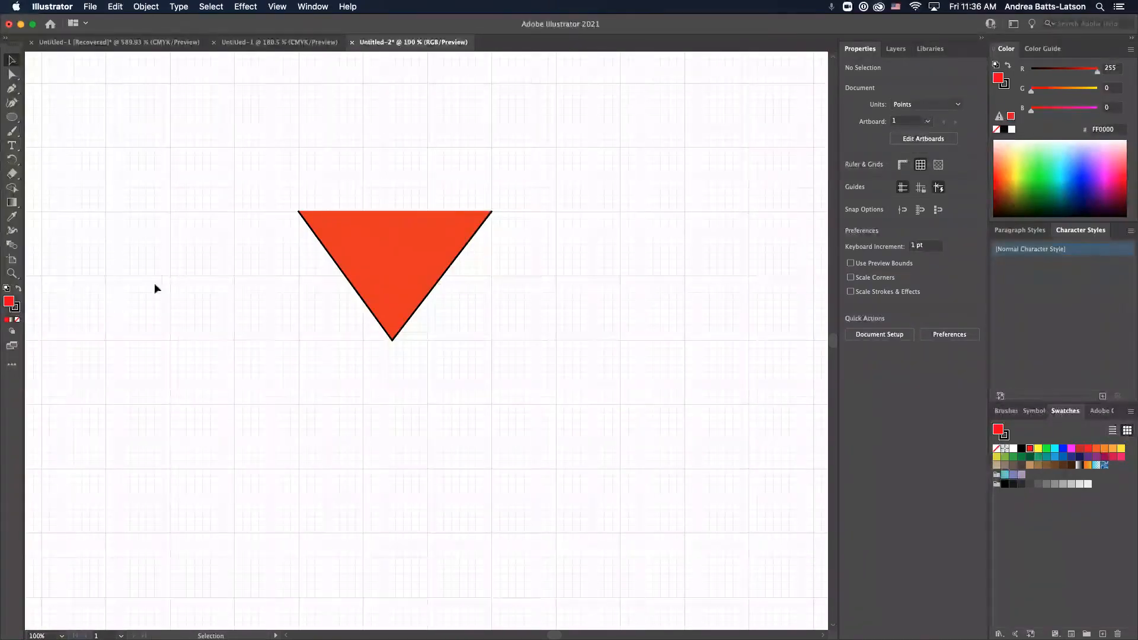
# Select the V path and remove its fill, keeping only the stroke
pyautogui.click(313, 237)
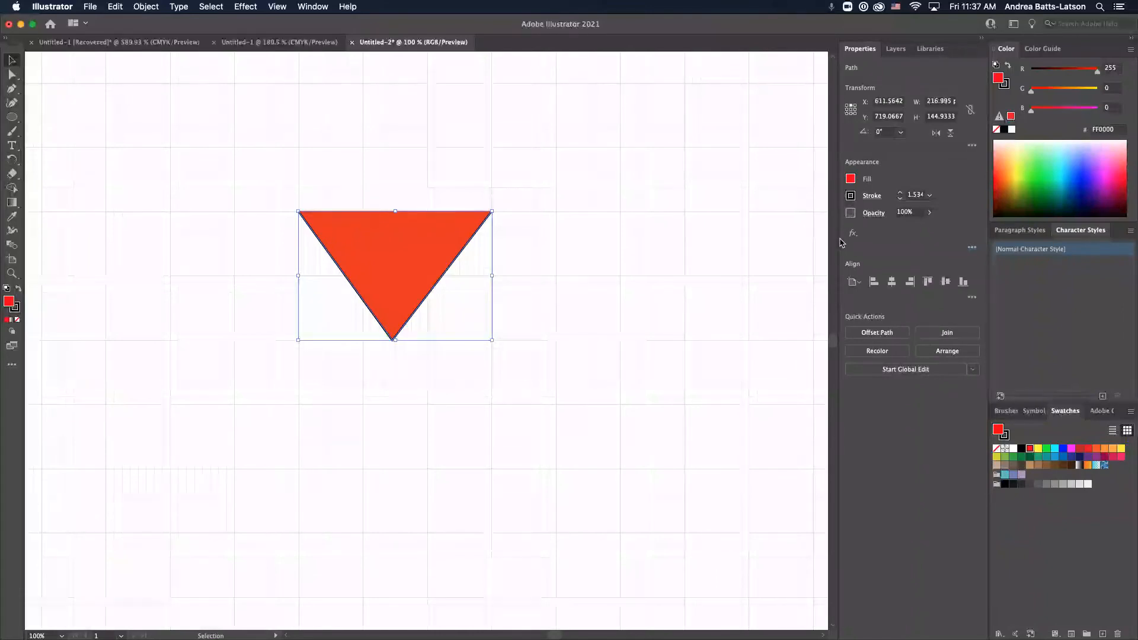
pyautogui.click(873, 196)
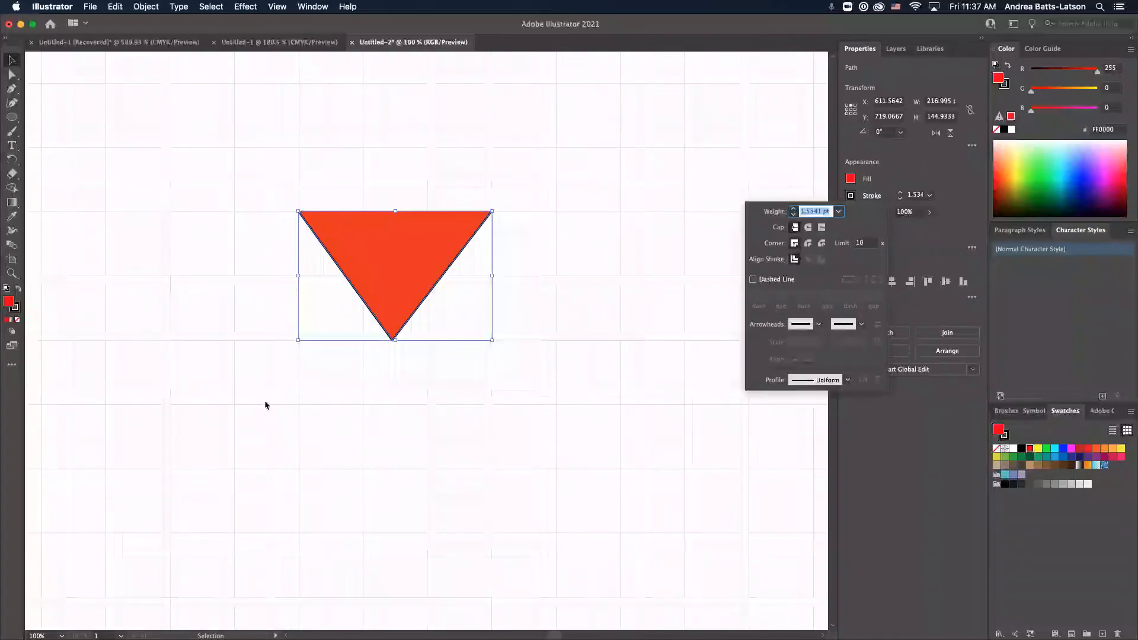
pyautogui.click(18, 321)
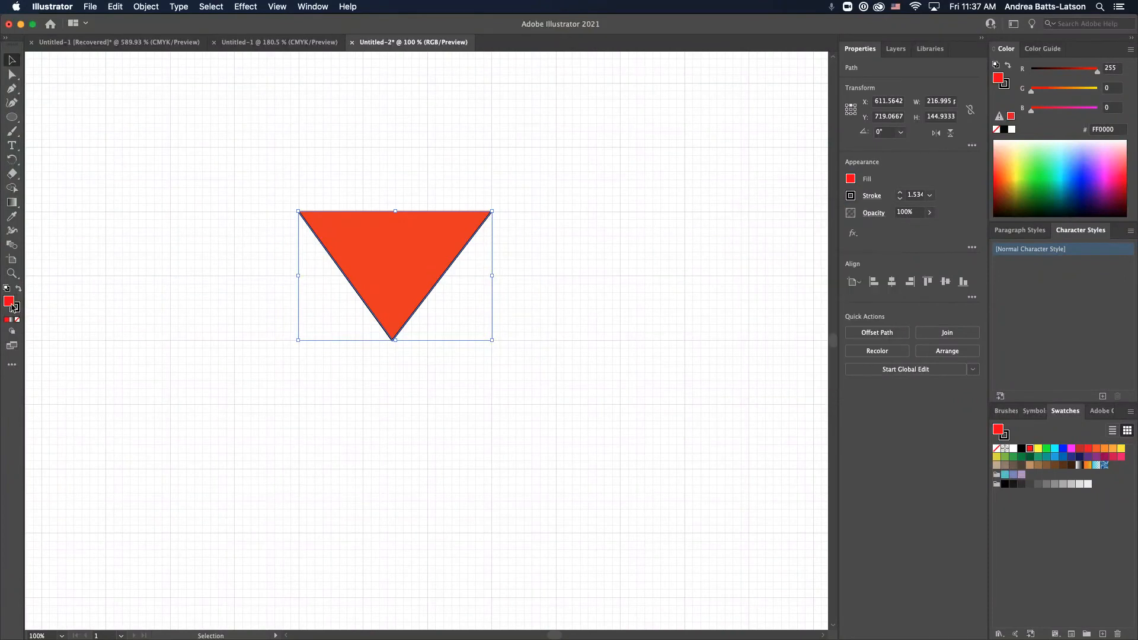
pyautogui.click(17, 320)
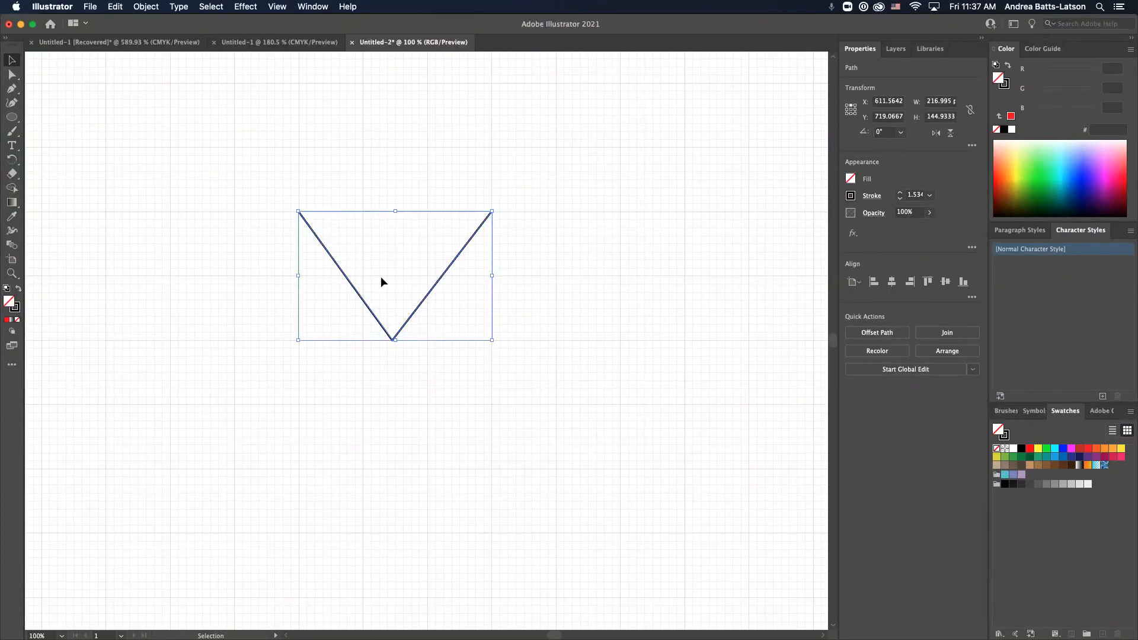
# Increase the V path's stroke weight to 15 pt
pyautogui.click(902, 194)
pyautogui.click(902, 194)
pyautogui.click(901, 194)
pyautogui.click(901, 194)
pyautogui.click(901, 194)
pyautogui.click(901, 194)
pyautogui.click(902, 193)
pyautogui.click(902, 194)
pyautogui.click(902, 194)
pyautogui.click(902, 194)
pyautogui.click(901, 194)
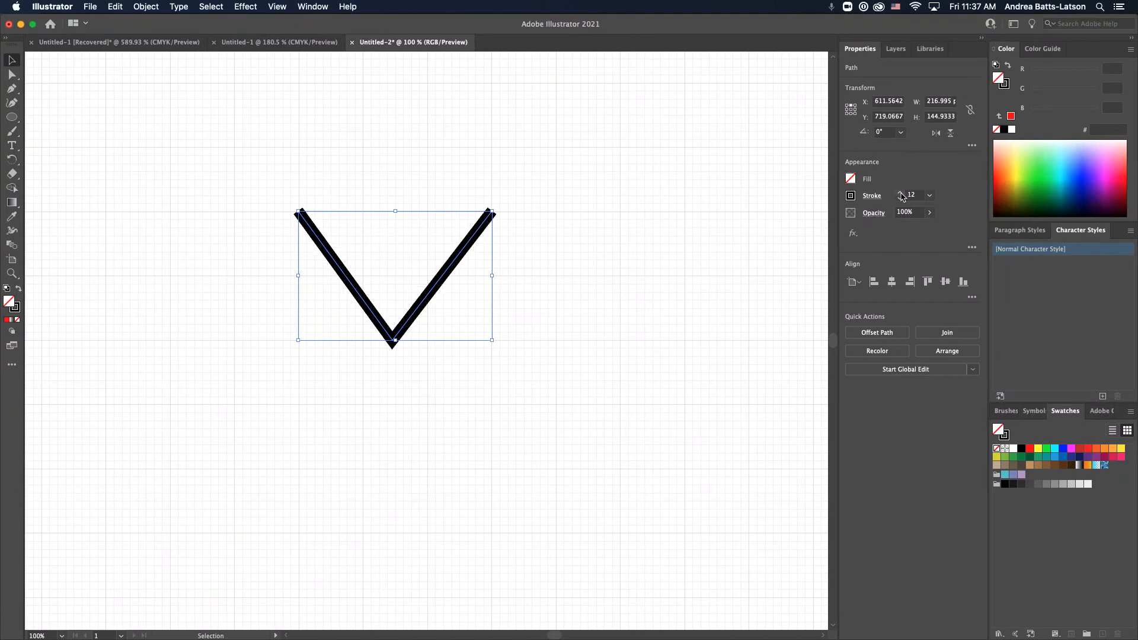
pyautogui.click(902, 194)
pyautogui.click(902, 194)
pyautogui.click(901, 195)
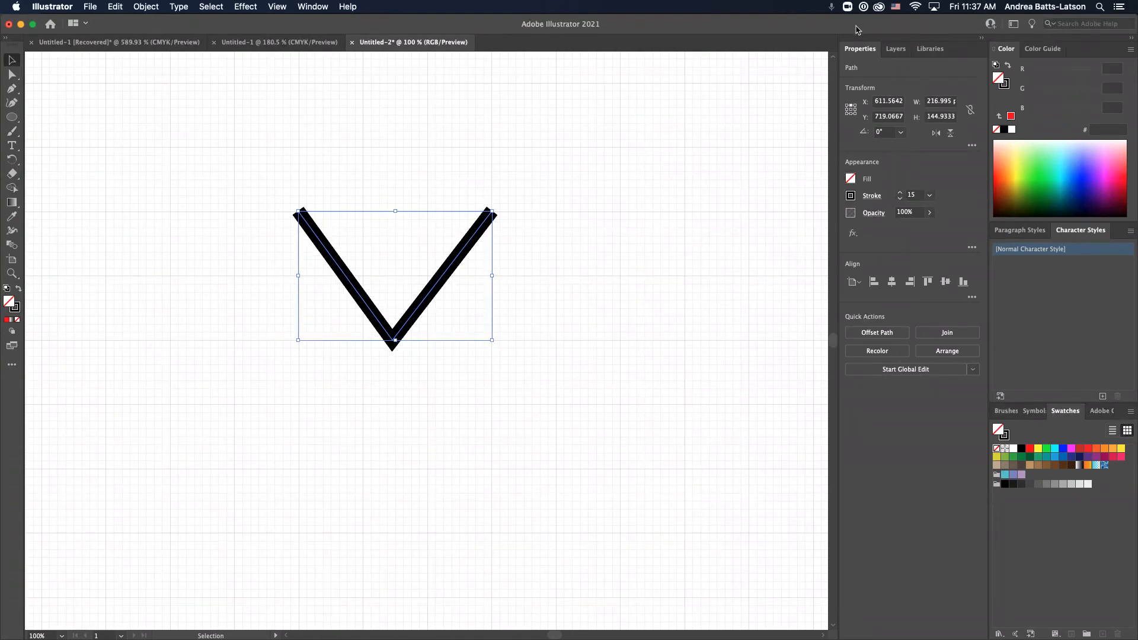
# Give the V path's stroke a round corner join and round end caps
pyautogui.click(872, 197)
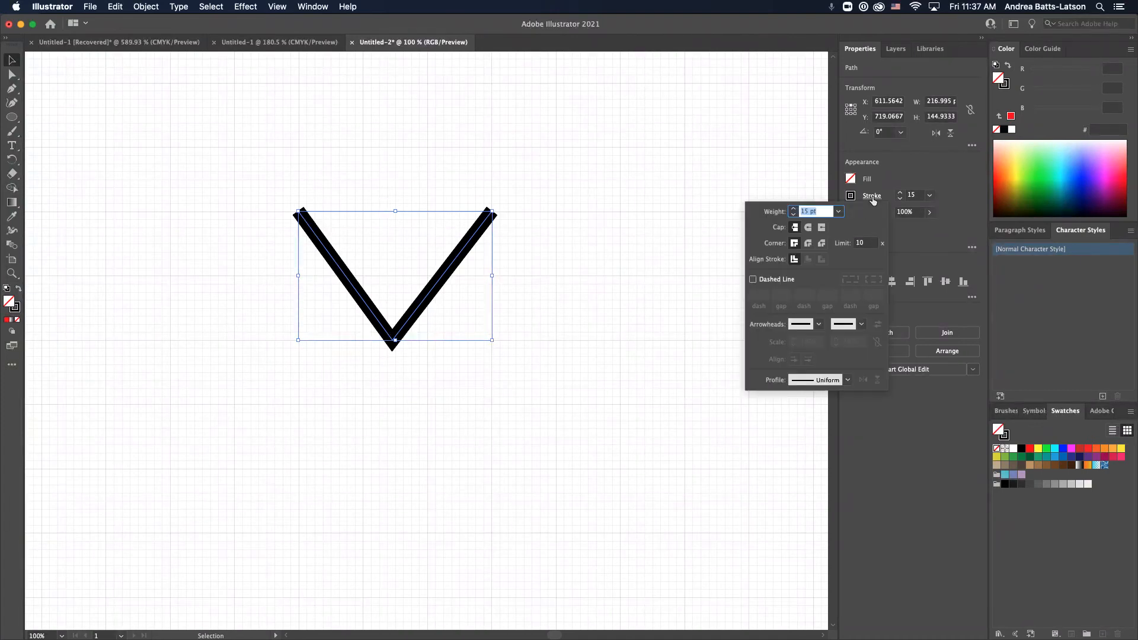
pyautogui.click(809, 244)
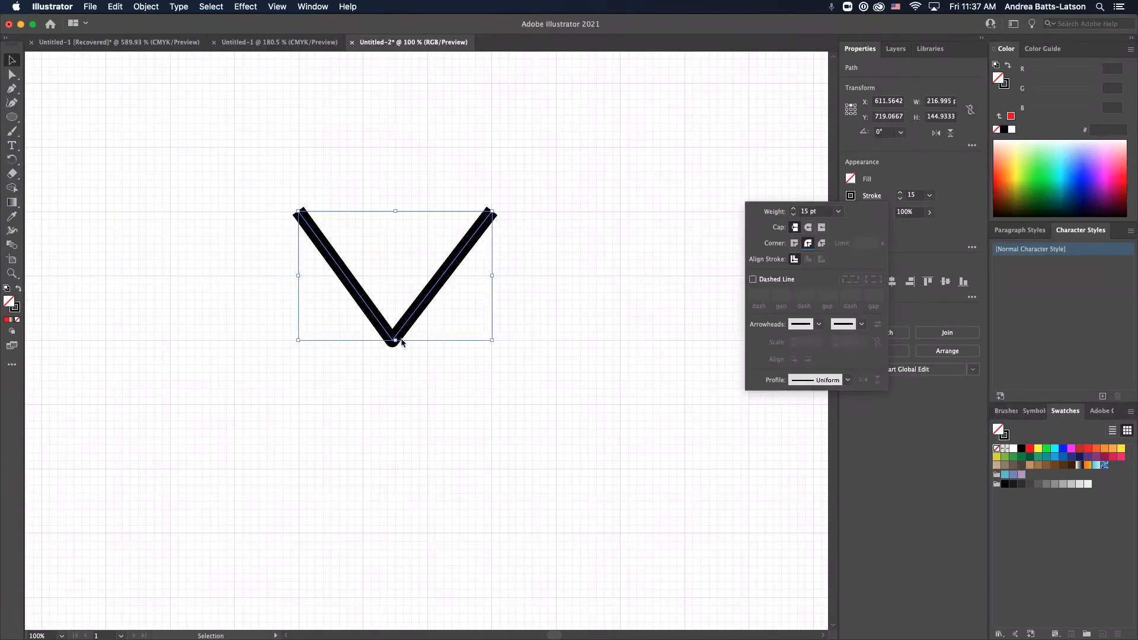
pyautogui.click(809, 228)
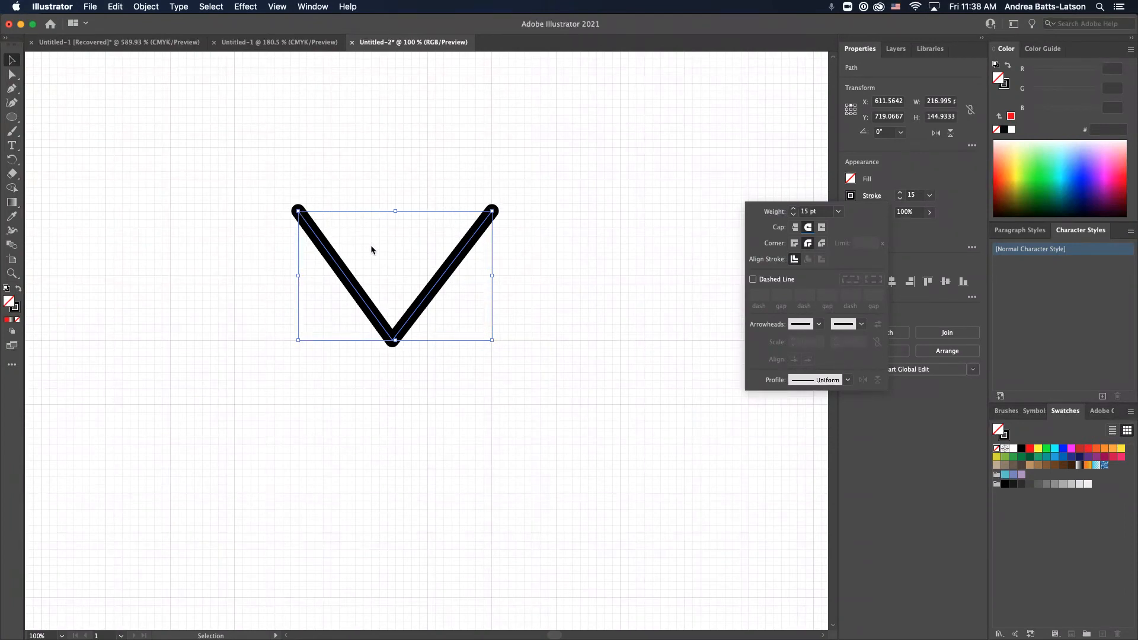
# Raise the V path's stroke weight to 270 pt so the rounded stroke forms a solid heart
pyautogui.click(794, 210)
pyautogui.click(794, 209)
pyautogui.moveTo(794, 211); pyautogui.dragTo(794, 211)
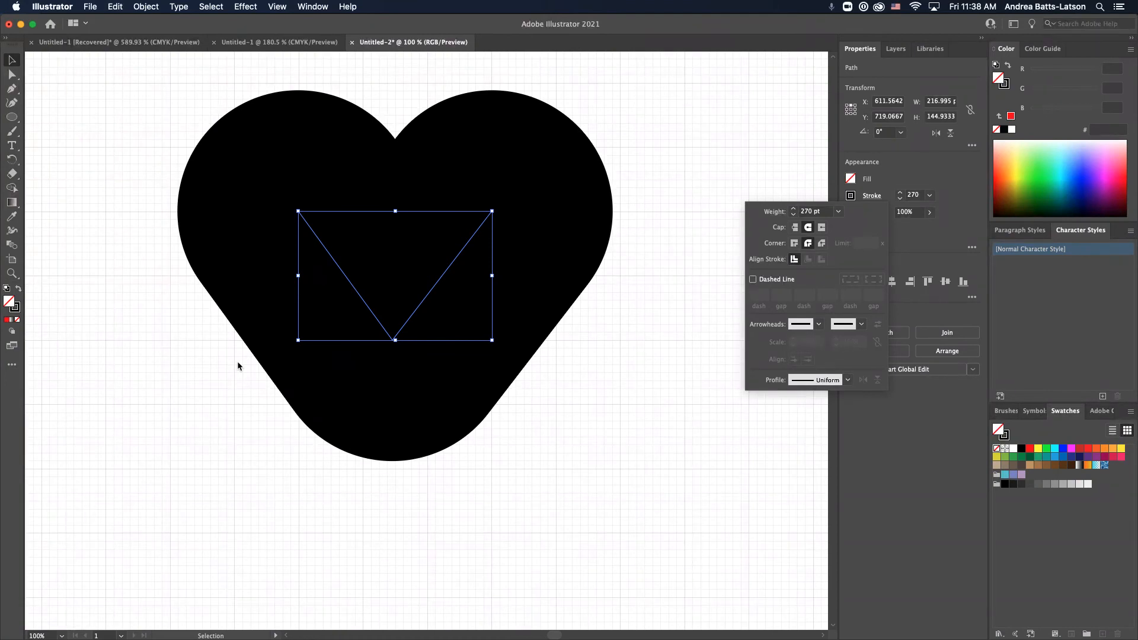
# Set the thick V path's stroke color to dark red C1272D and deselect it
pyautogui.click(7, 324)
pyautogui.click(15, 308)
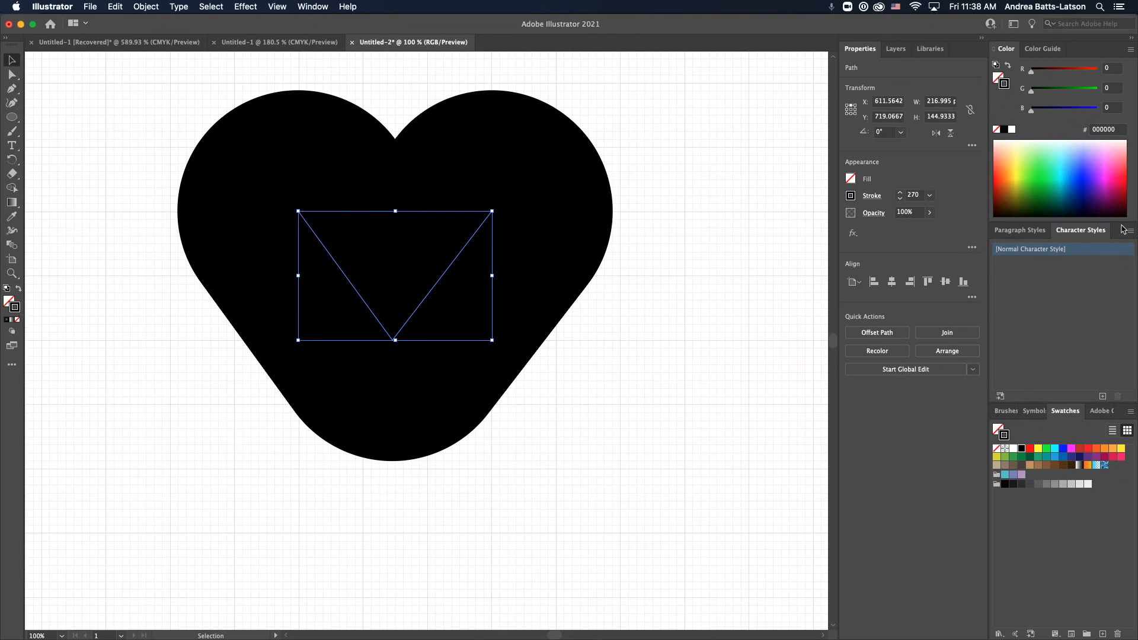
pyautogui.click(1079, 450)
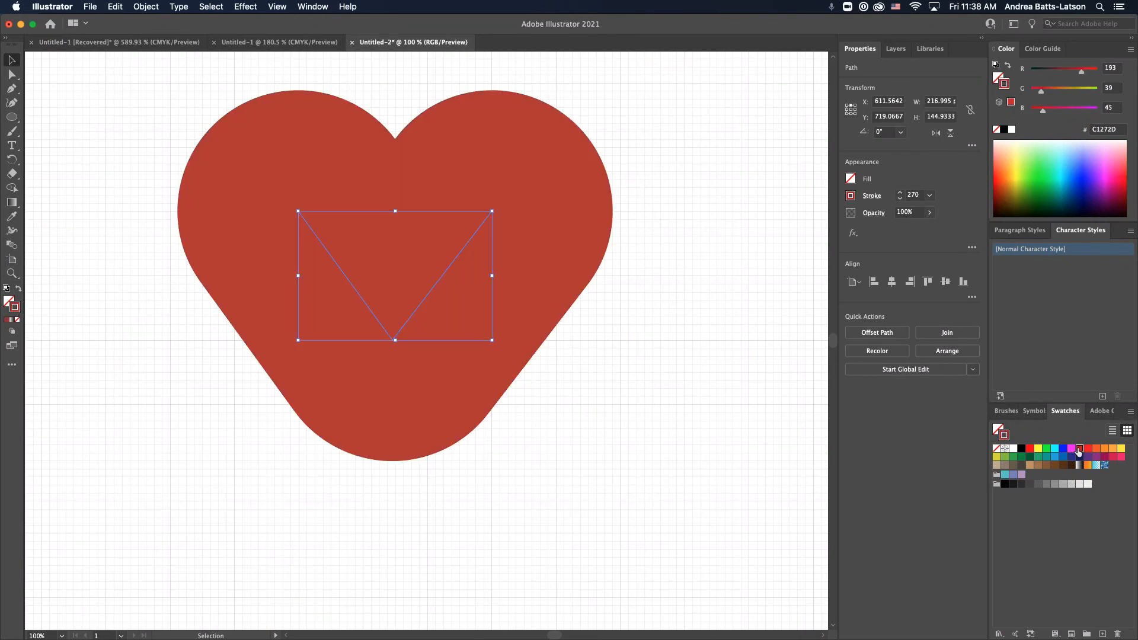
pyautogui.click(634, 586)
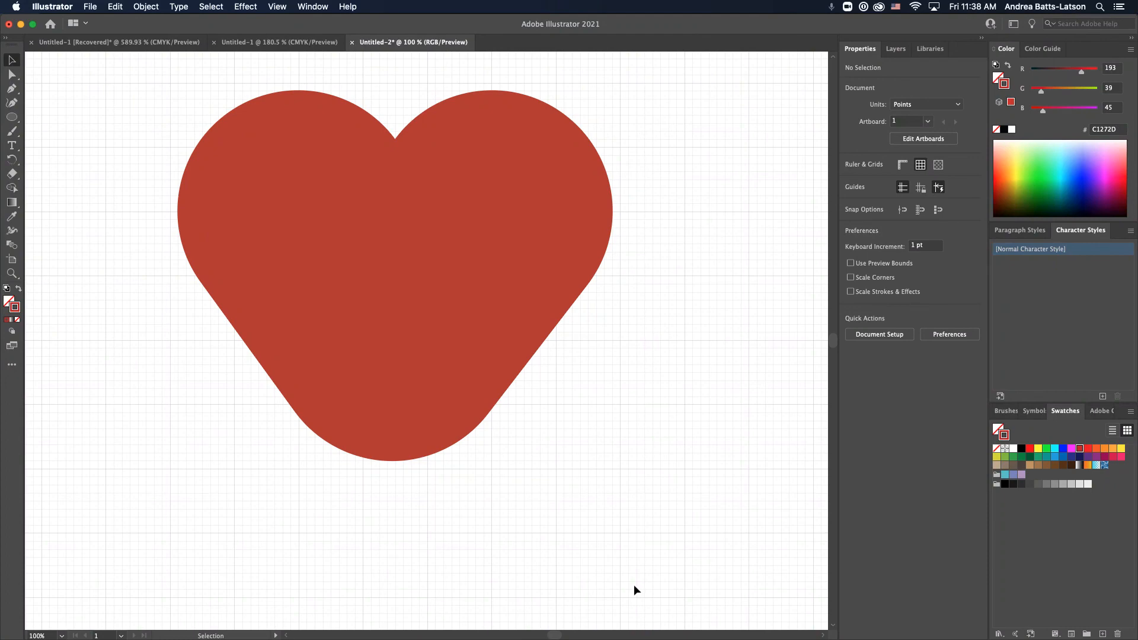
# Move the red heart up beside the outlined heart, on its right side, and clear the selection
pyautogui.press('super+0')
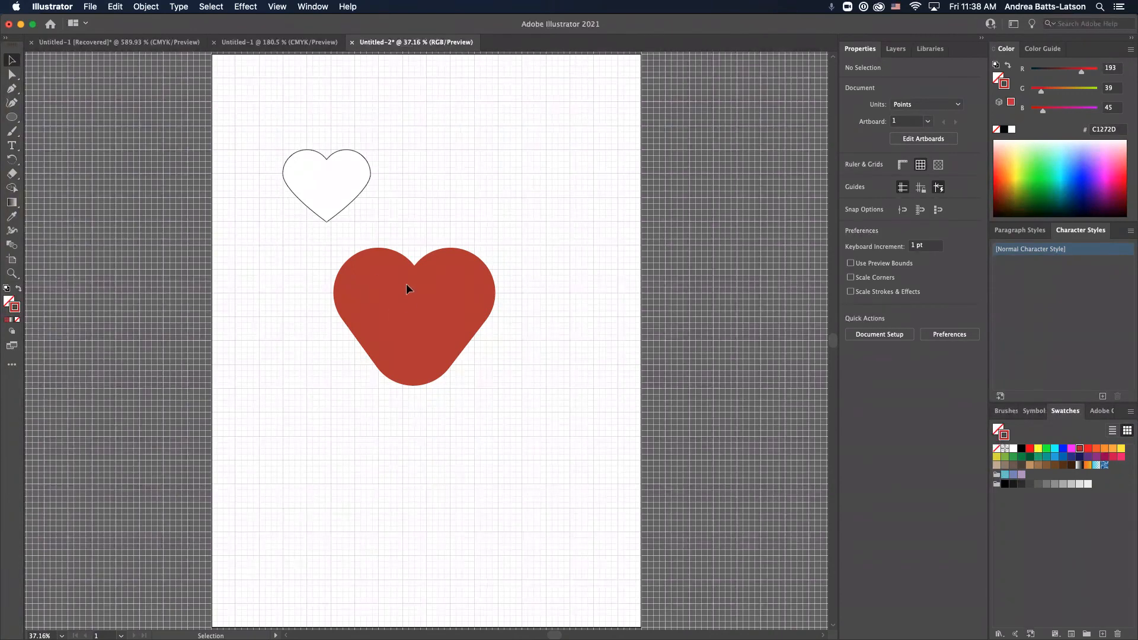
pyautogui.moveTo(405, 339); pyautogui.dragTo(464, 248)
pyautogui.moveTo(469, 204); pyautogui.dragTo(473, 203)
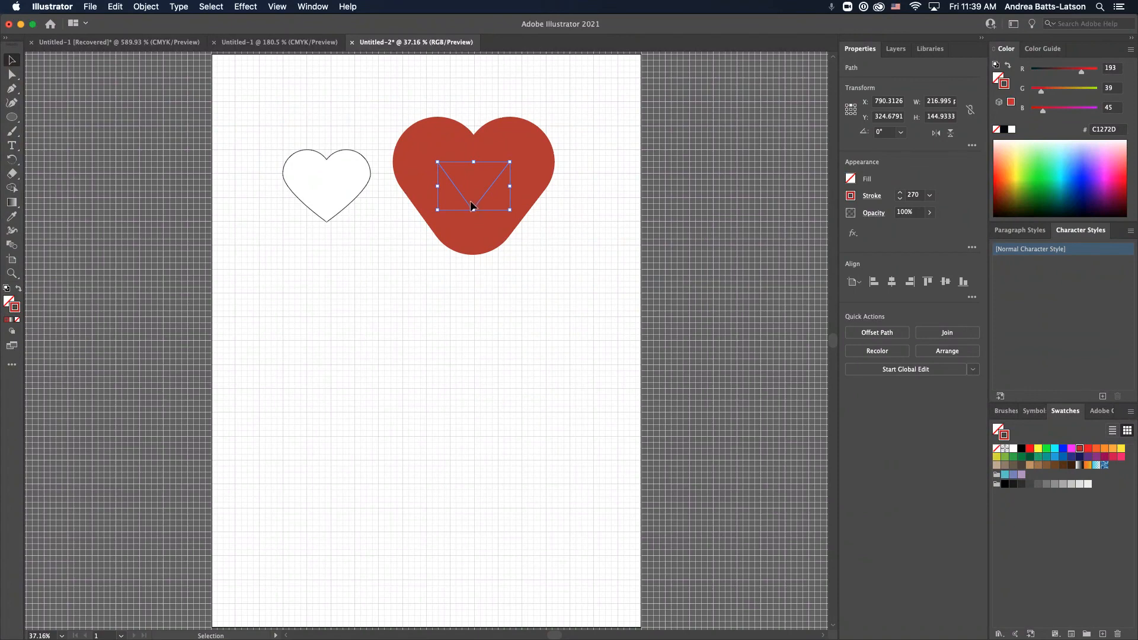
pyautogui.click(343, 211)
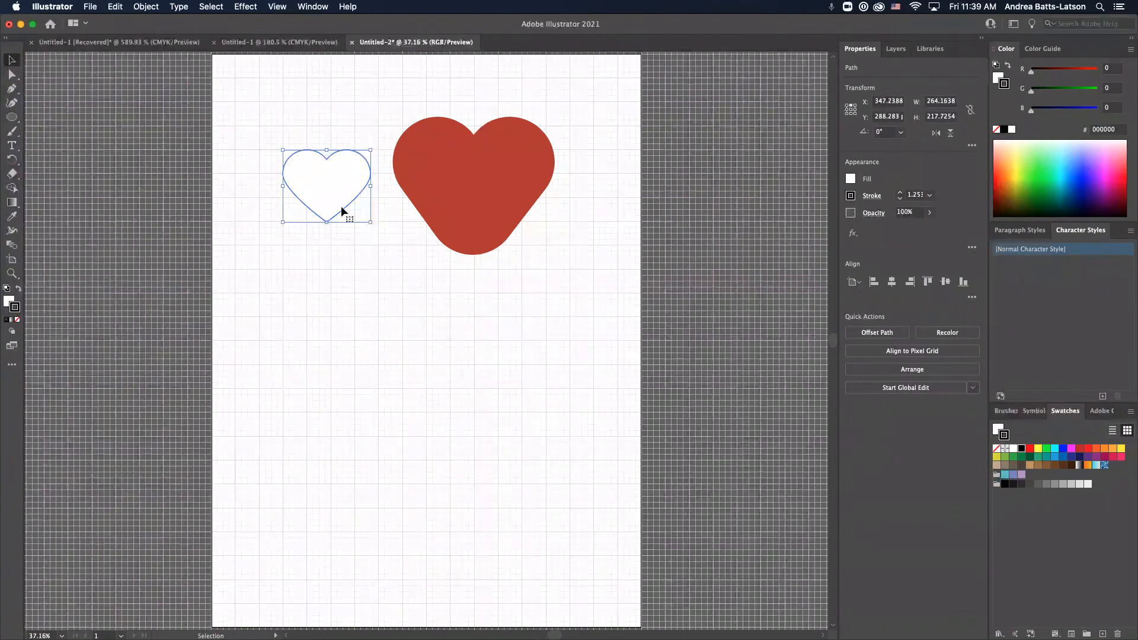
pyautogui.click(302, 472)
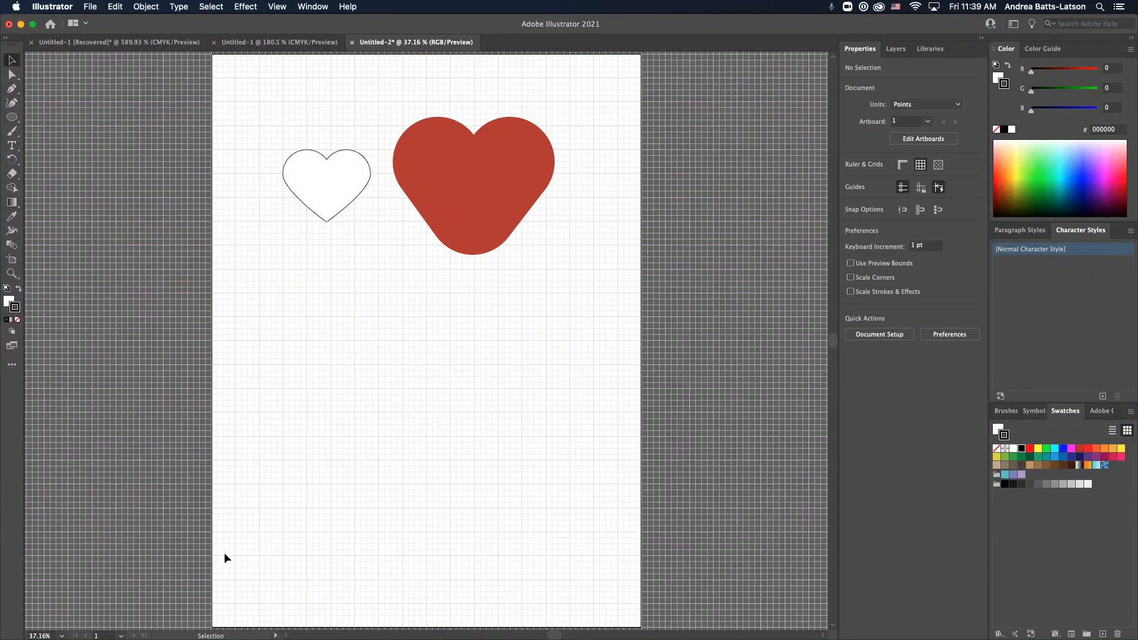